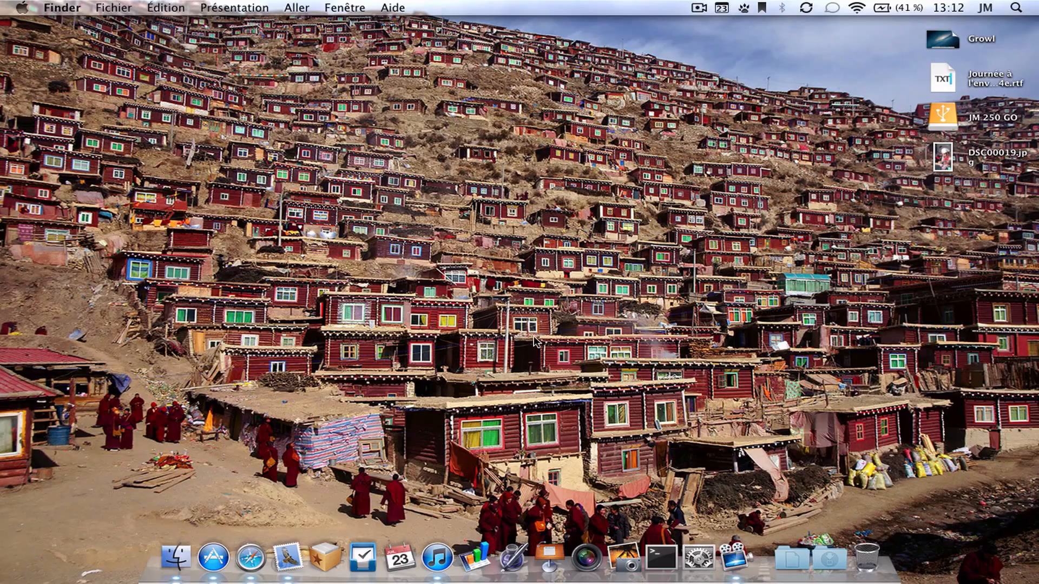
Switch to the App Store and view the Growl product page.
key("ctrl+Right")
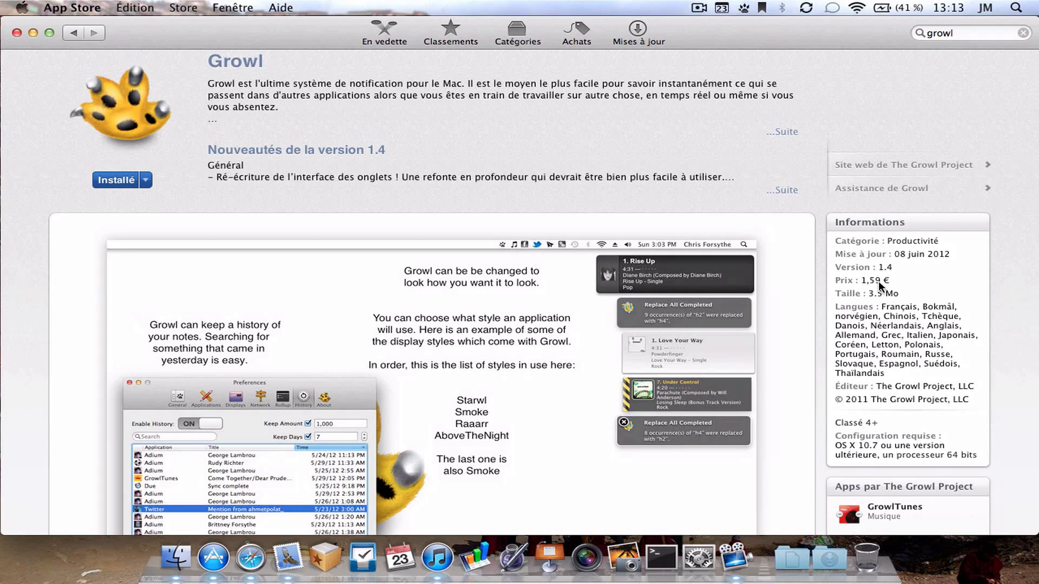
scroll(878, 281, "up", 2)
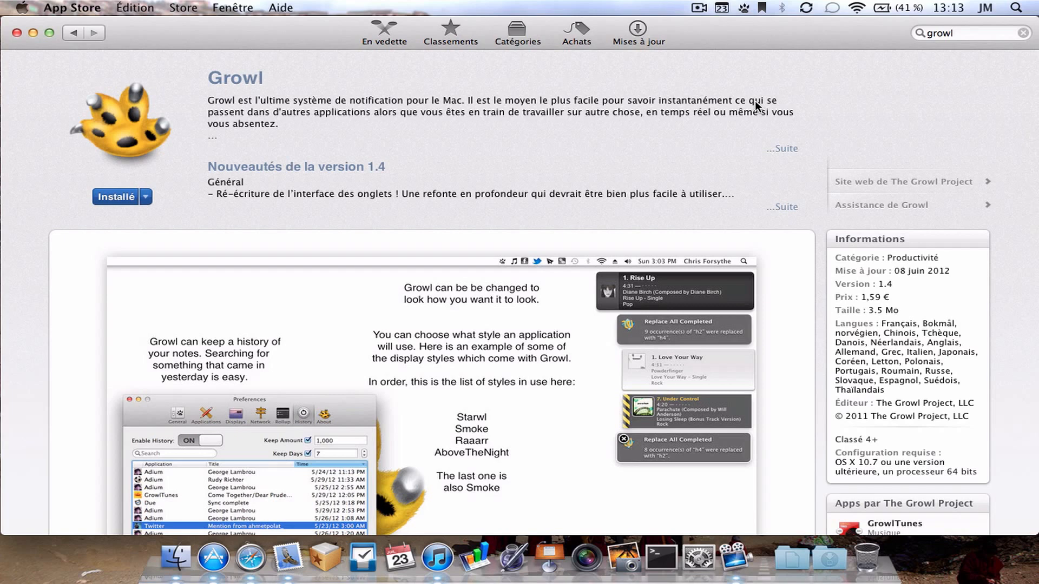
key("ctrl+Right")
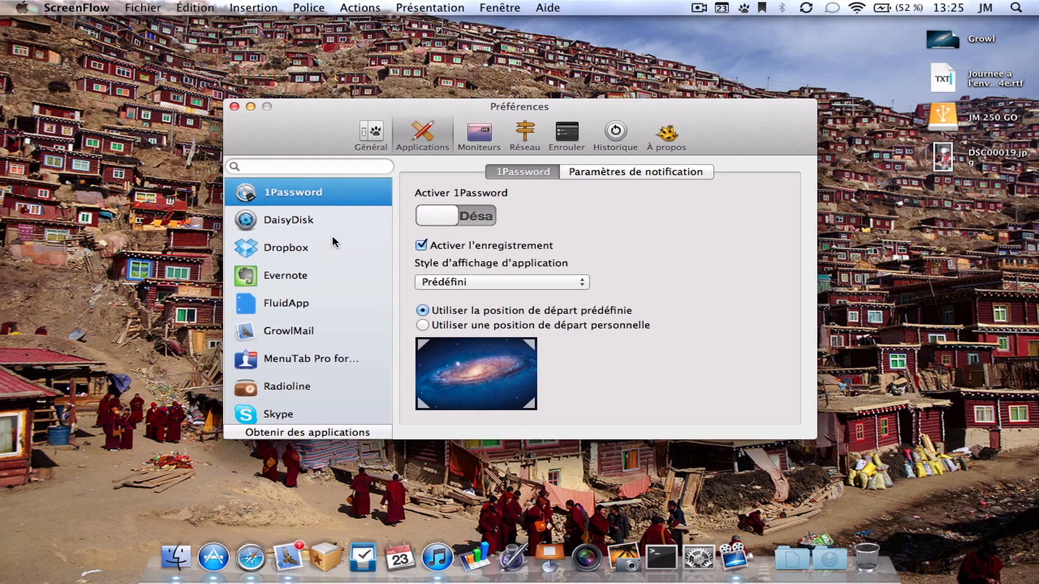
Examine the full list of applications registered for notifications in Growl's application preferences.
scroll(334, 242, "down", 3)
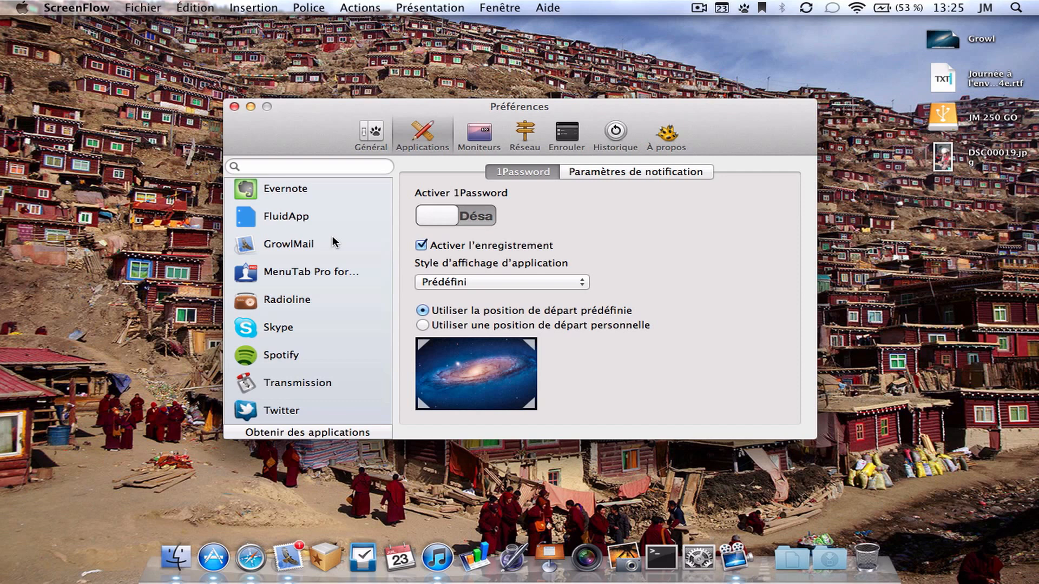
scroll(335, 242, "up", 3)
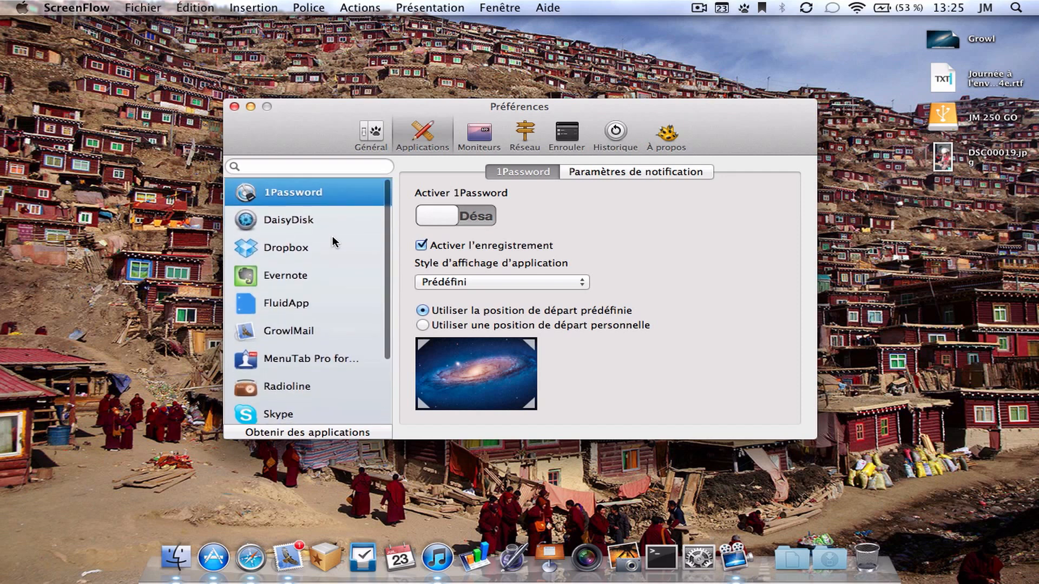
scroll(332, 238, "up", 1)
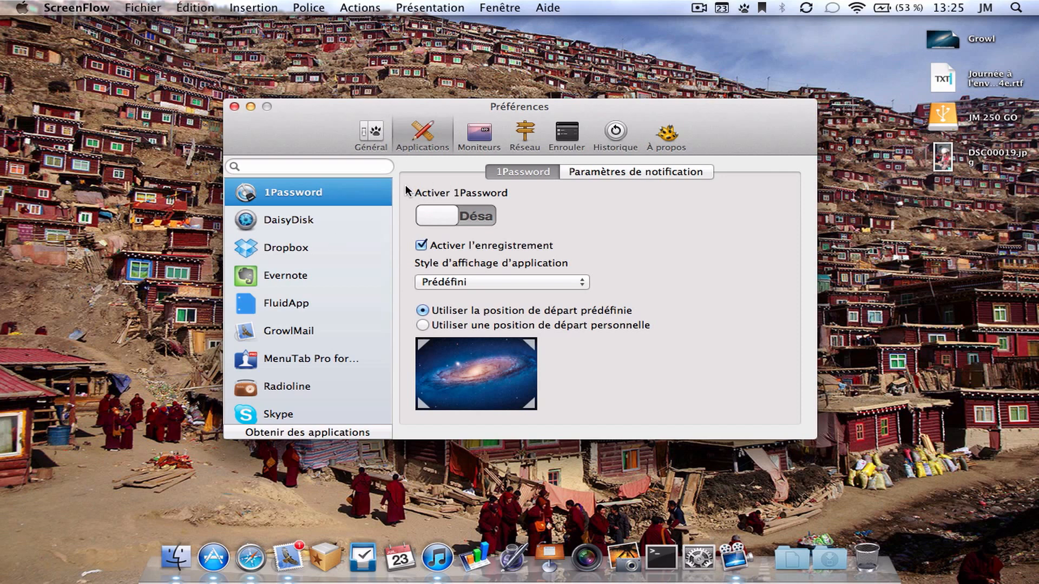
scroll(317, 347, "down", 3)
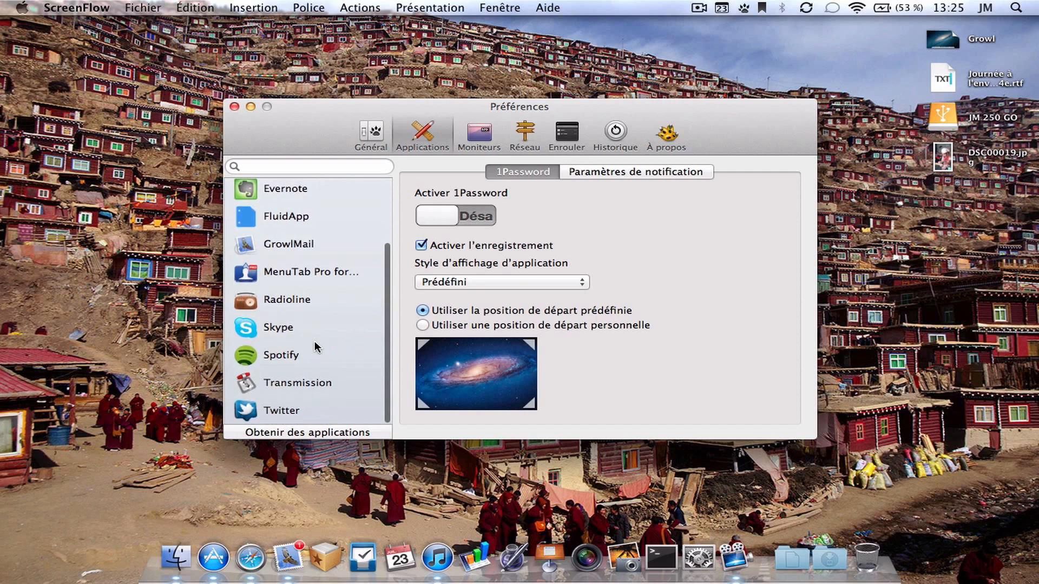
scroll(317, 347, "up", 3)
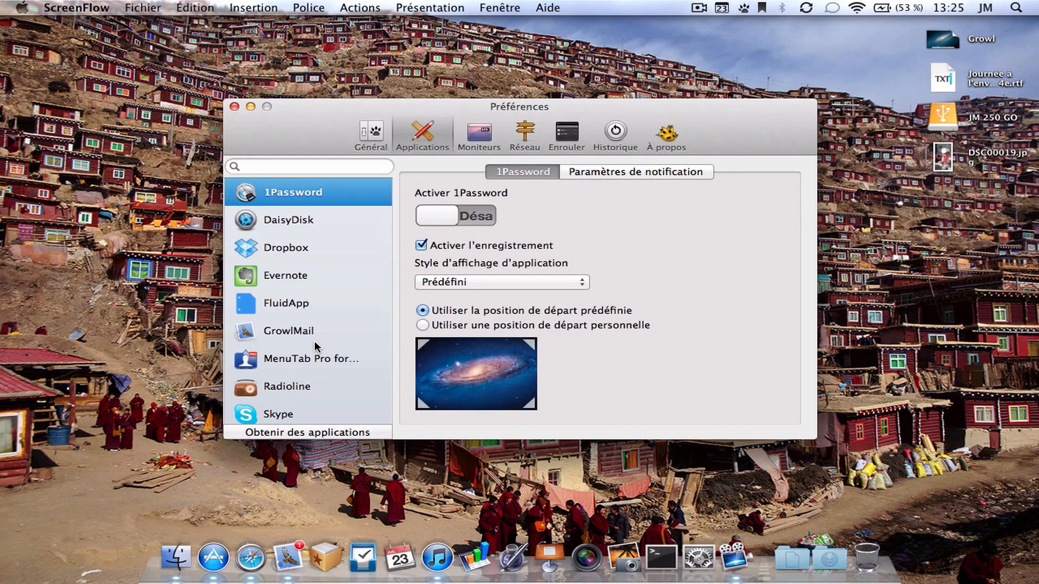
scroll(316, 347, "down", 3)
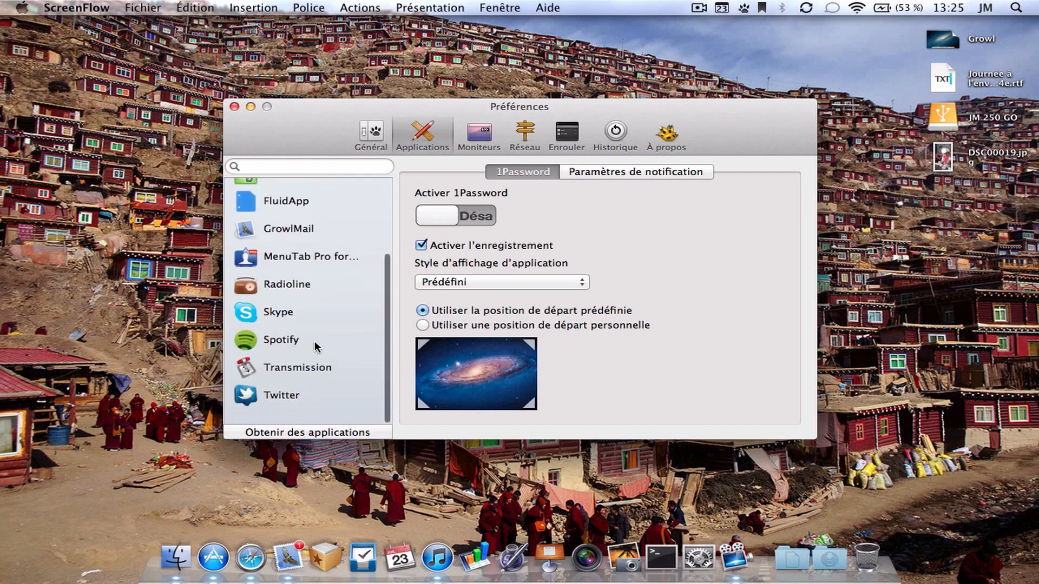
scroll(306, 255, "up", 3)
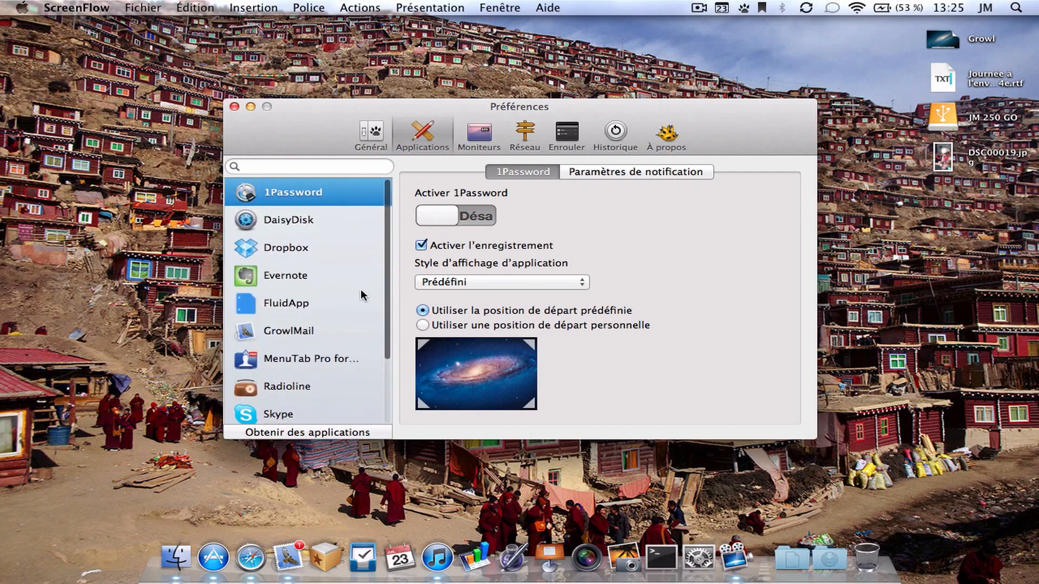
scroll(362, 294, "down", 3)
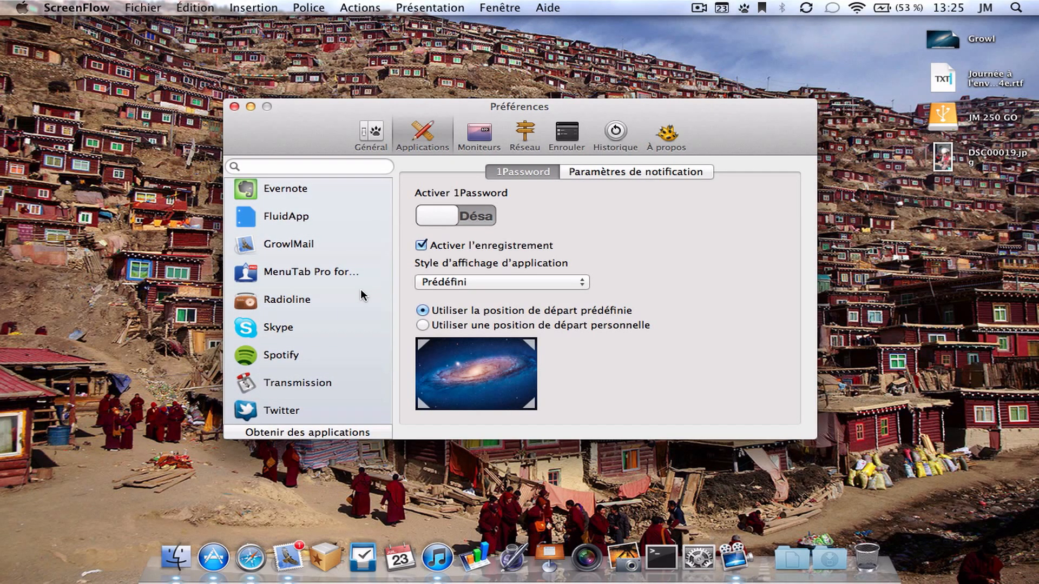
scroll(362, 295, "down", 2)
scroll(363, 295, "up", 1)
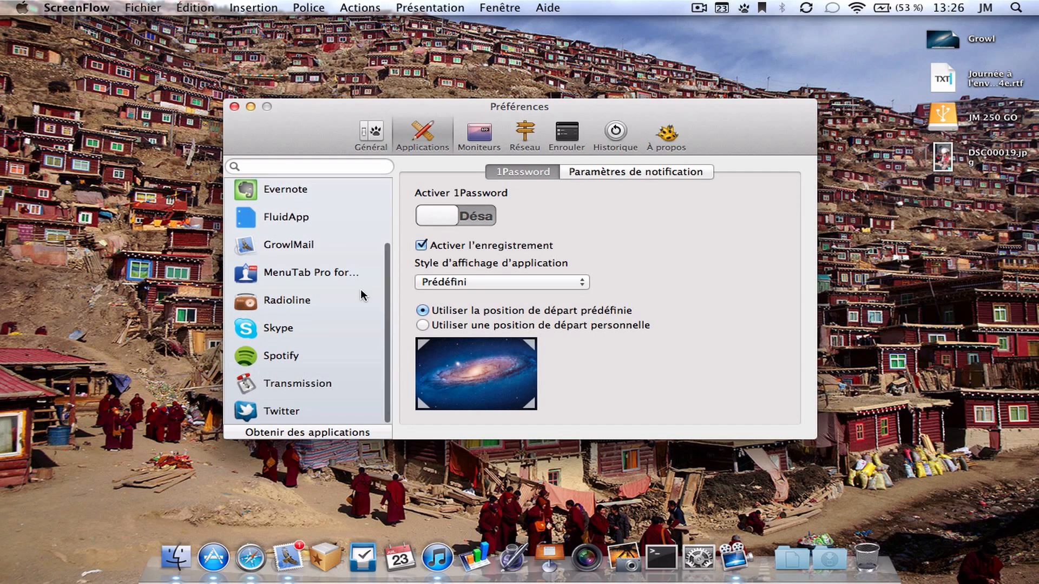
scroll(362, 295, "up", 4)
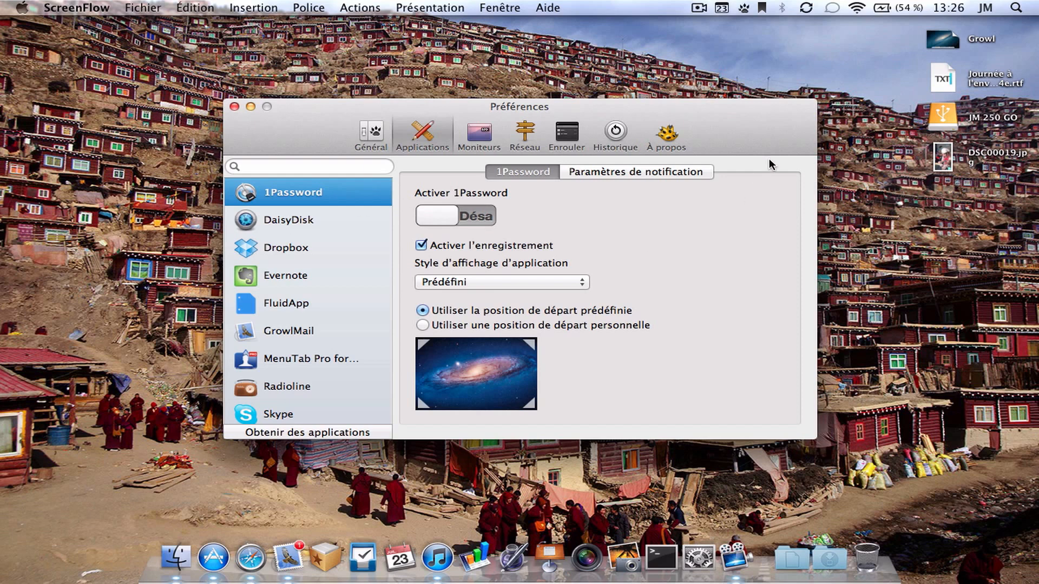
scroll(341, 371, "down", 3)
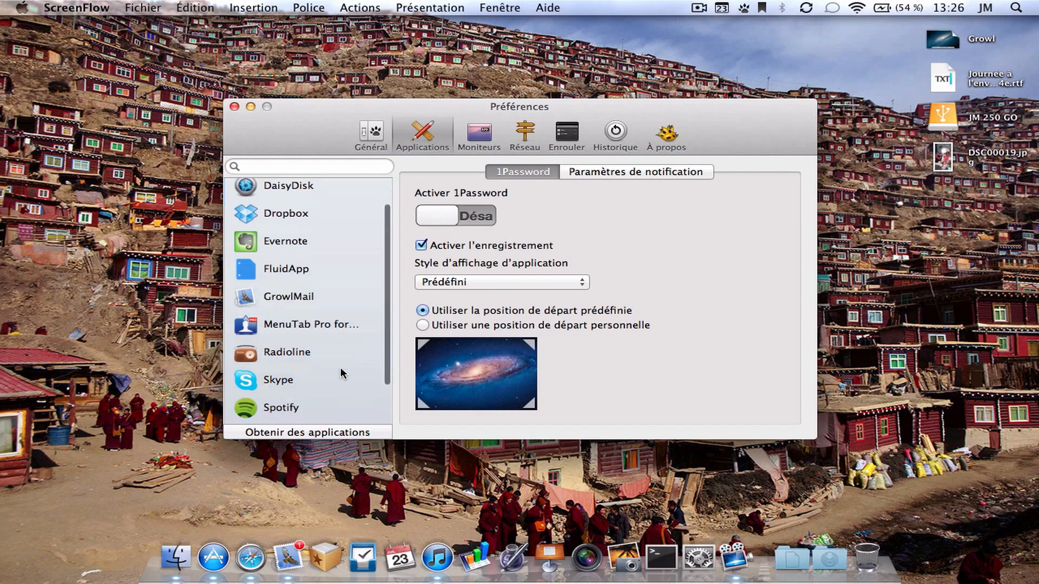
scroll(341, 371, "up", 5)
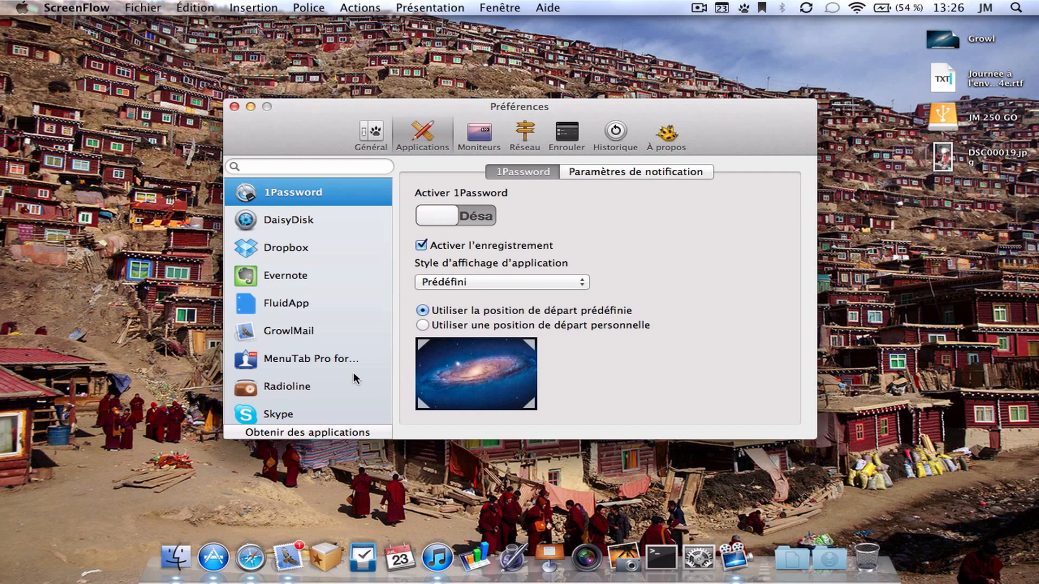
scroll(354, 377, "down", 3)
scroll(353, 373, "up", 3)
scroll(330, 216, "down", 1)
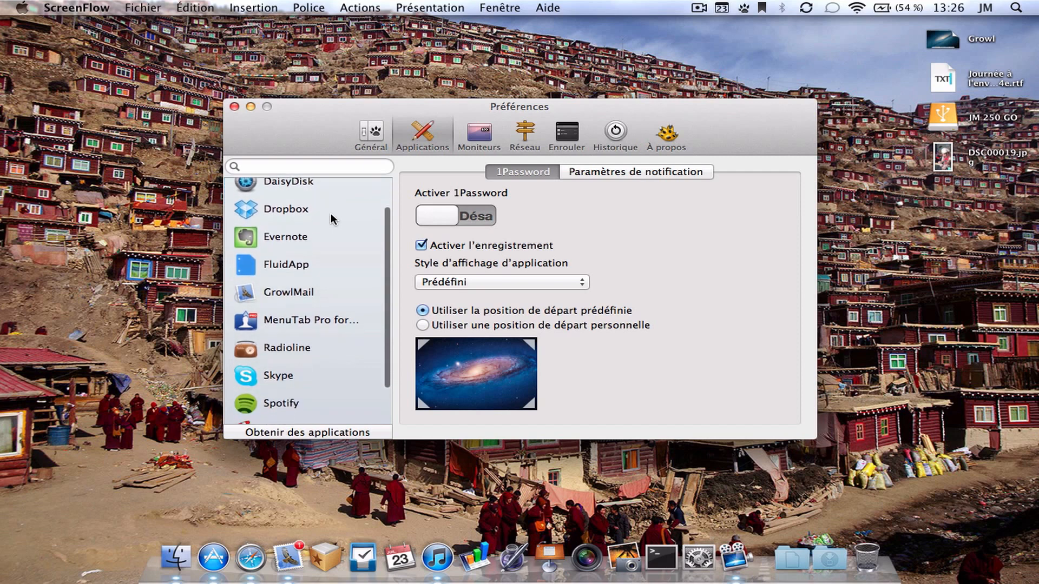
scroll(332, 219, "down", 1)
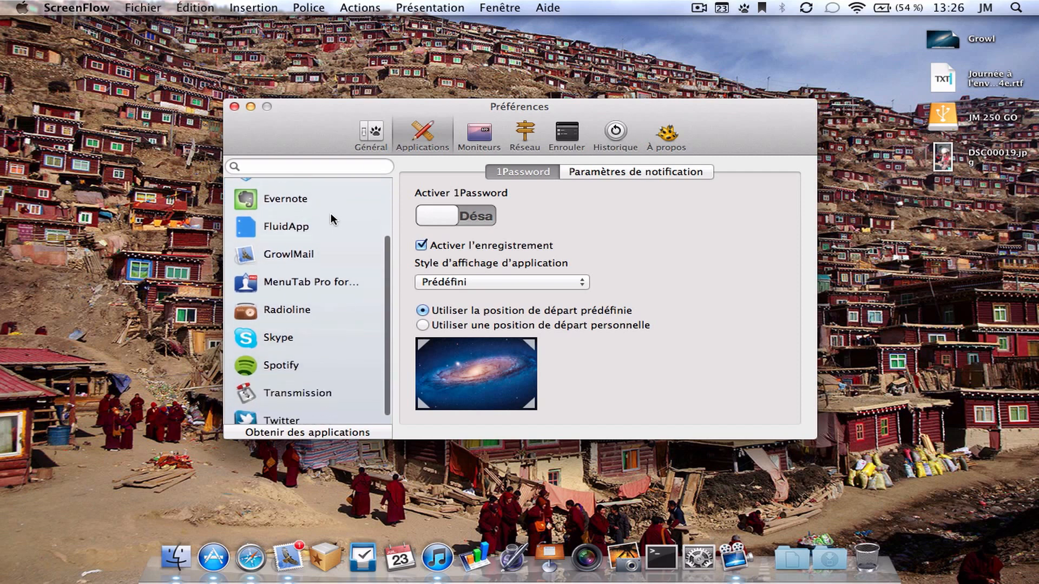
scroll(333, 219, "up", 1)
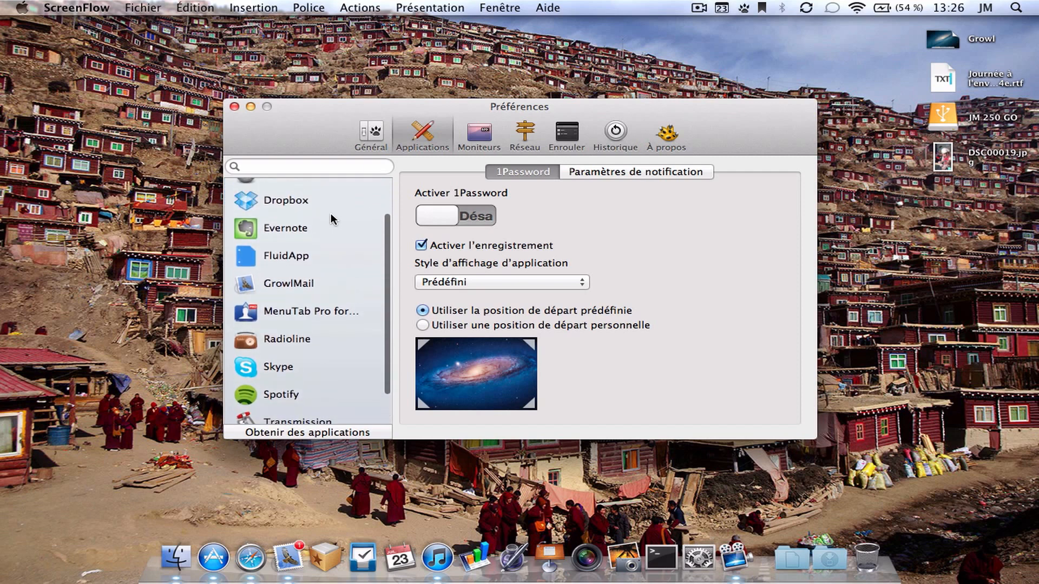
Remove FluidApp and all its Growl settings from the application list.
left_click(302, 251)
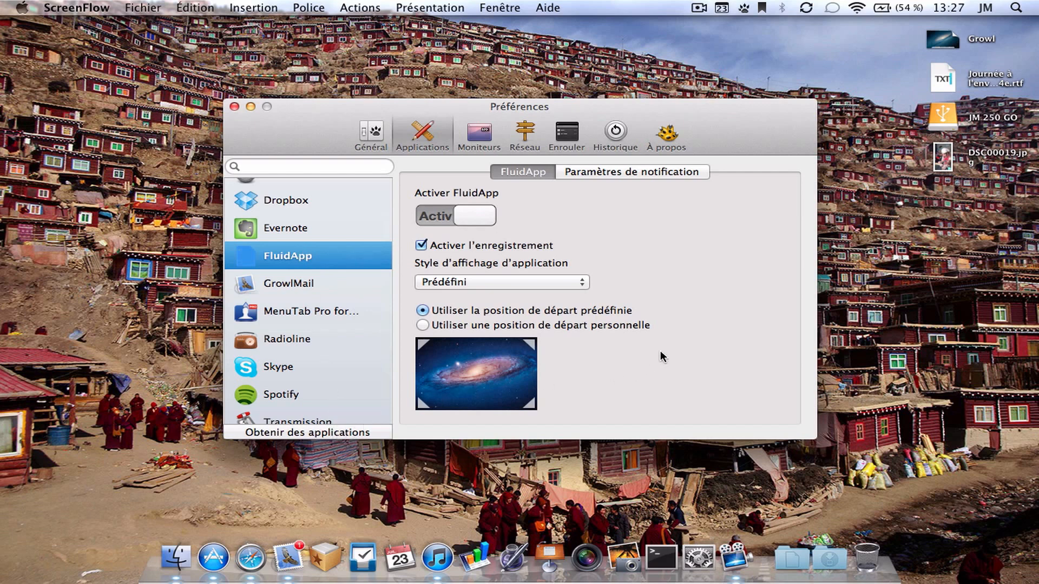
scroll(307, 305, "up", 3)
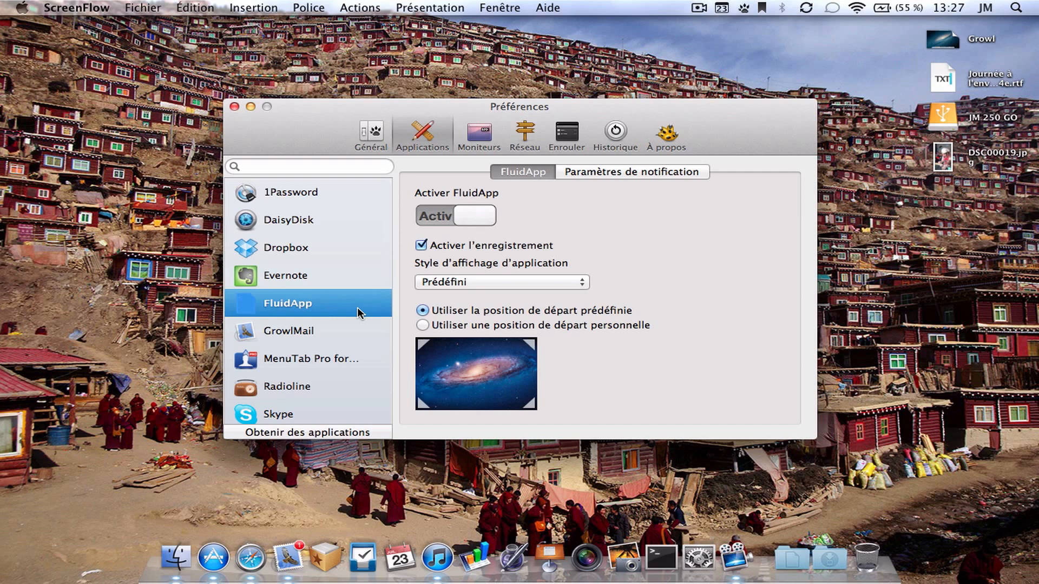
key("BackSpace")
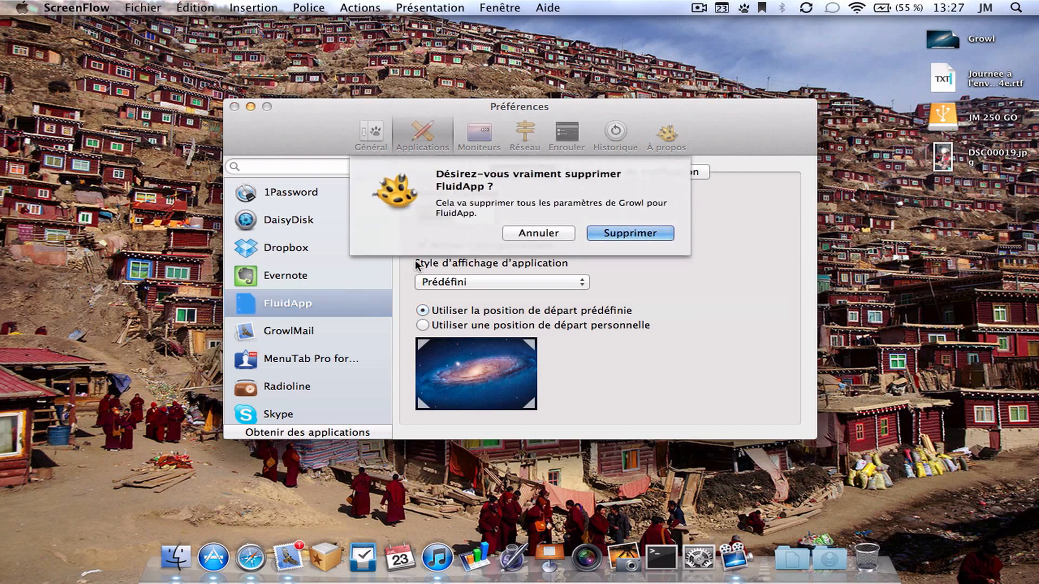
left_click(623, 232)
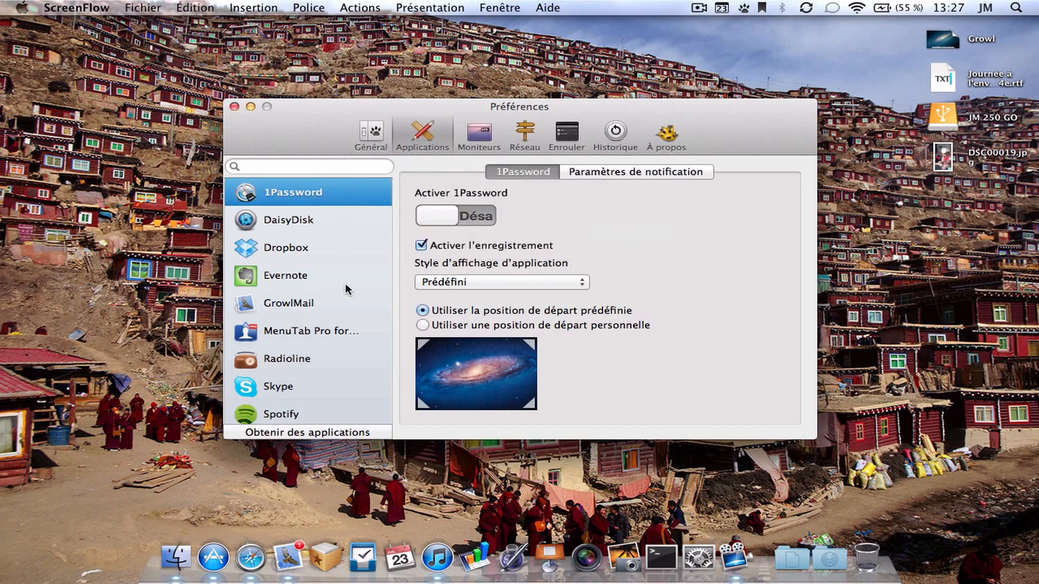
Enable Growl notifications for 1Password.
scroll(345, 284, "down", 3)
scroll(346, 284, "up", 3)
left_click(447, 214)
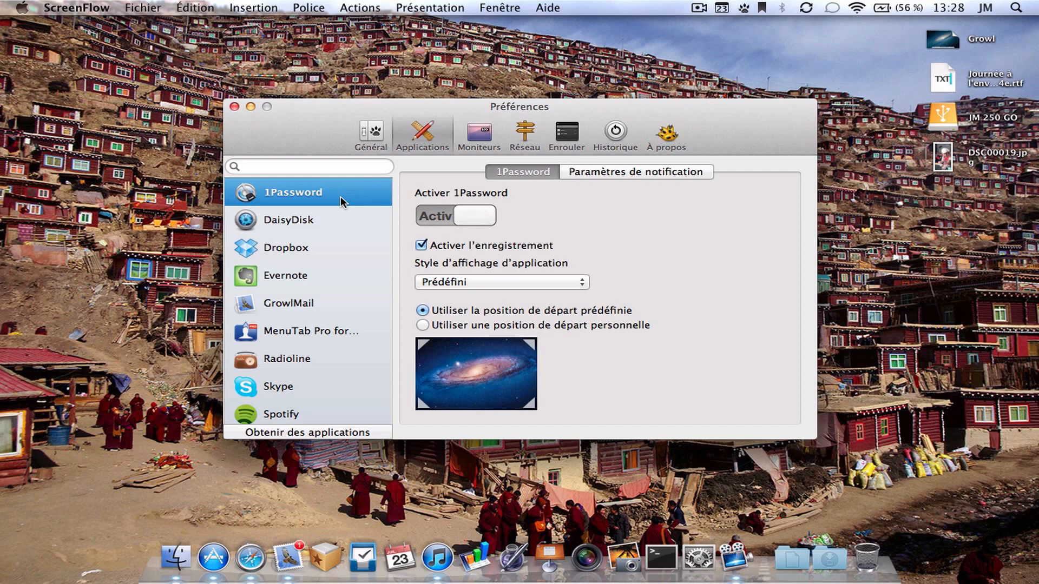
left_click(422, 246)
Check the default notification starting position in the general preferences and return to the application settings.
scroll(313, 285, "down", 2)
scroll(313, 284, "up", 2)
scroll(297, 251, "down", 2)
scroll(297, 251, "up", 2)
left_click(374, 138)
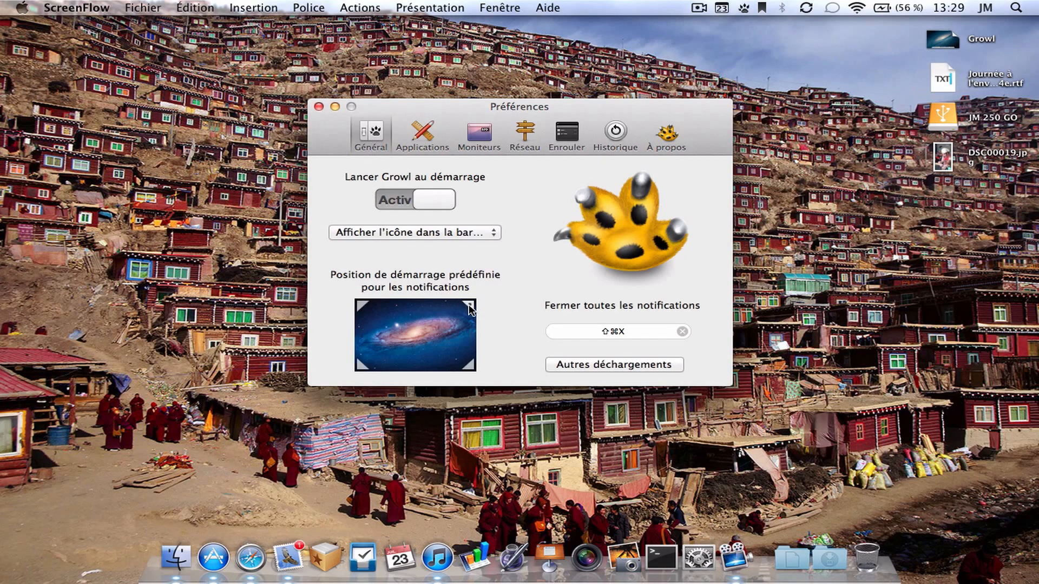
left_click(427, 147)
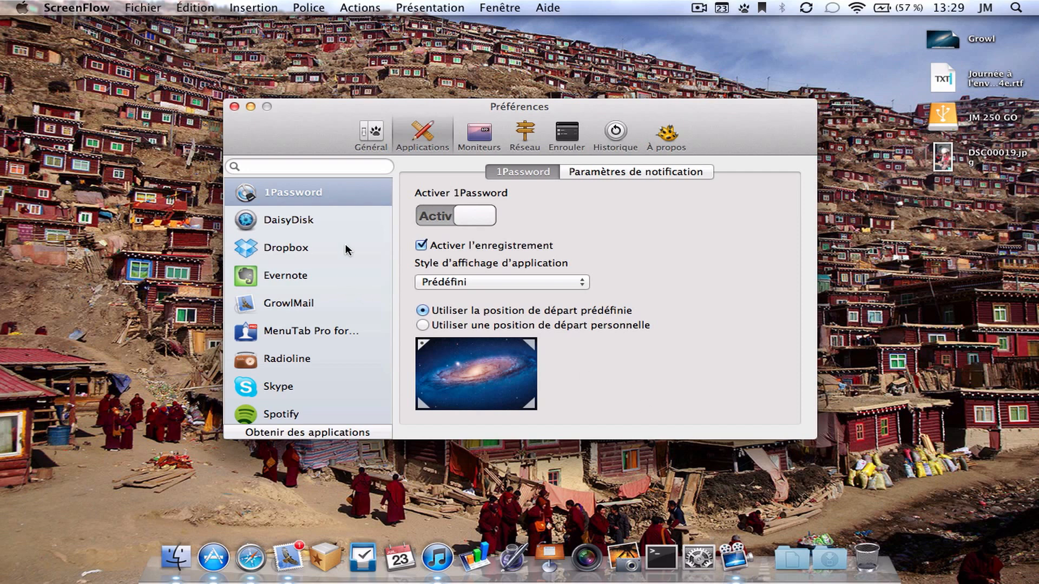
Try a custom starting position for 1Password's notifications instead of the predefined one.
left_click(423, 326)
left_click(422, 245)
left_click(422, 312)
Open the notification settings and show those of Twitter.
left_click(624, 170)
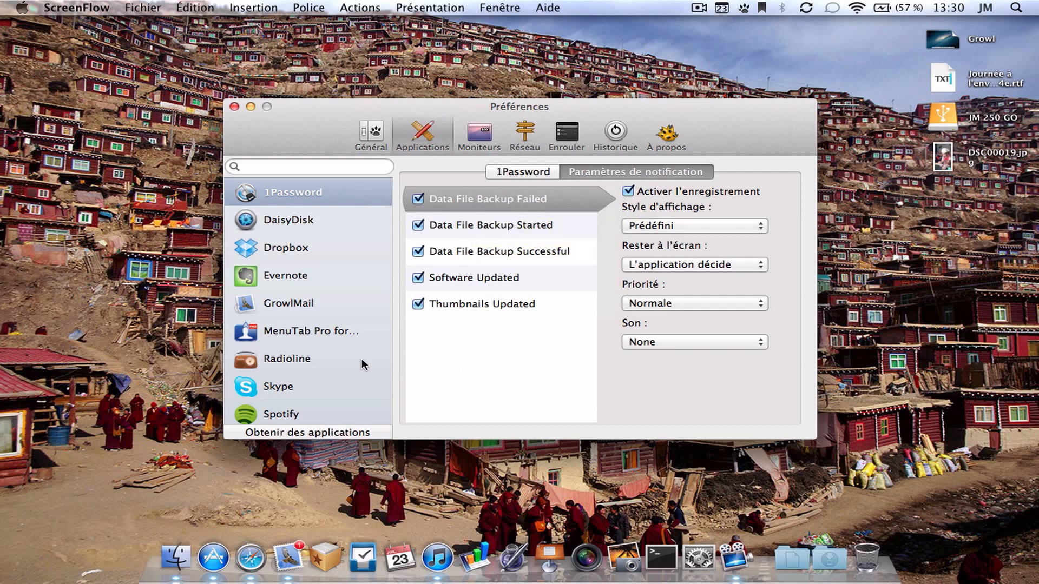
scroll(328, 363, "down", 5)
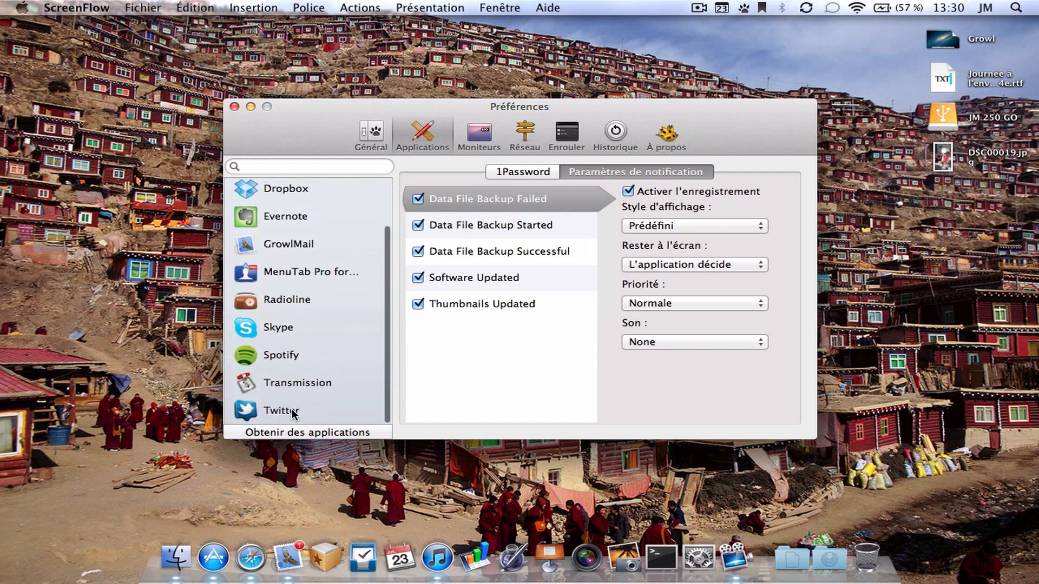
left_click(291, 411)
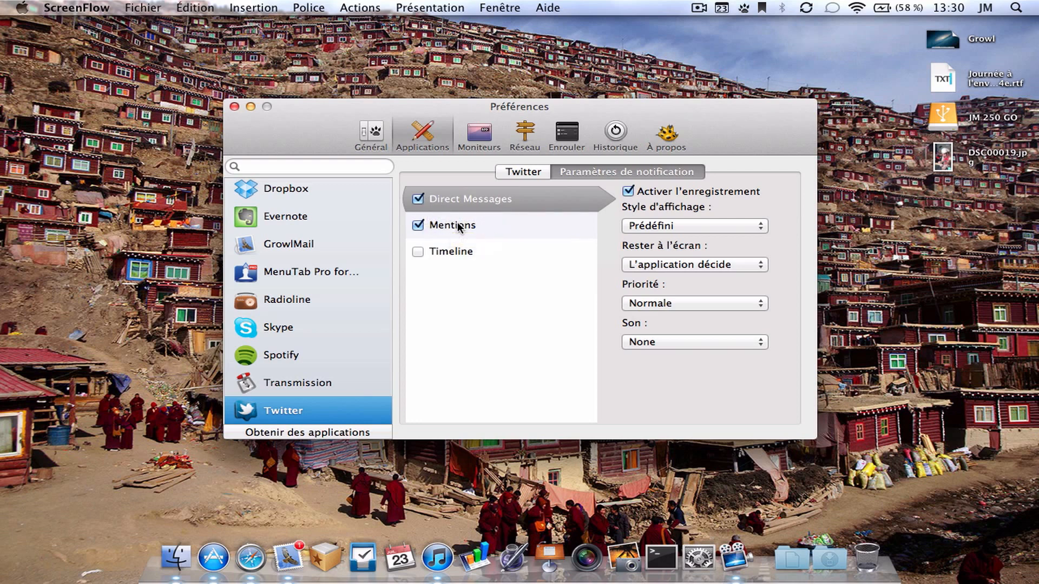
Examine the display style, on-screen duration, priority and sound options of Twitter's Direct Messages, Mentions and Timeline notifications.
left_click(497, 221)
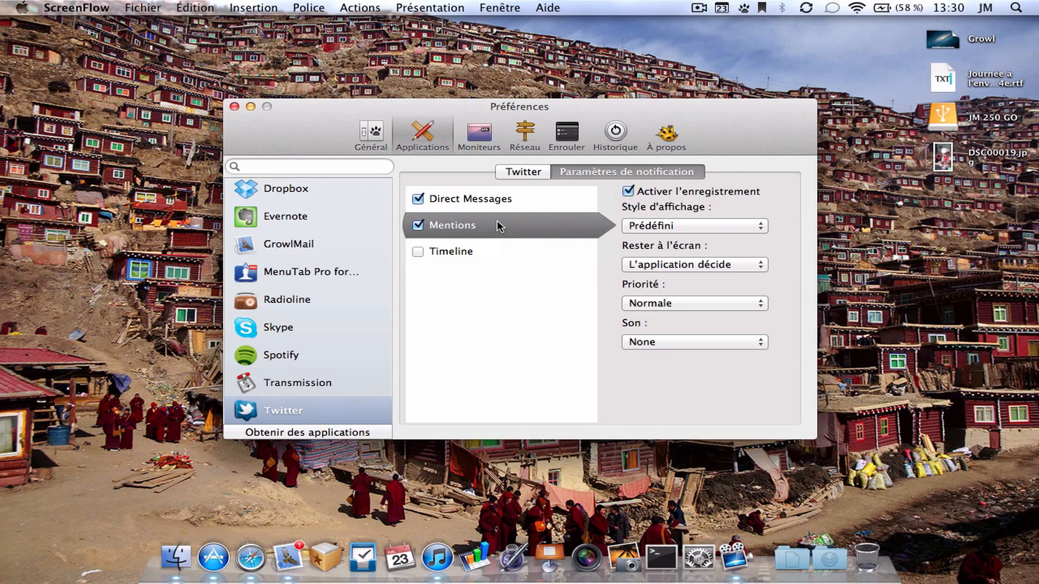
left_click(475, 253)
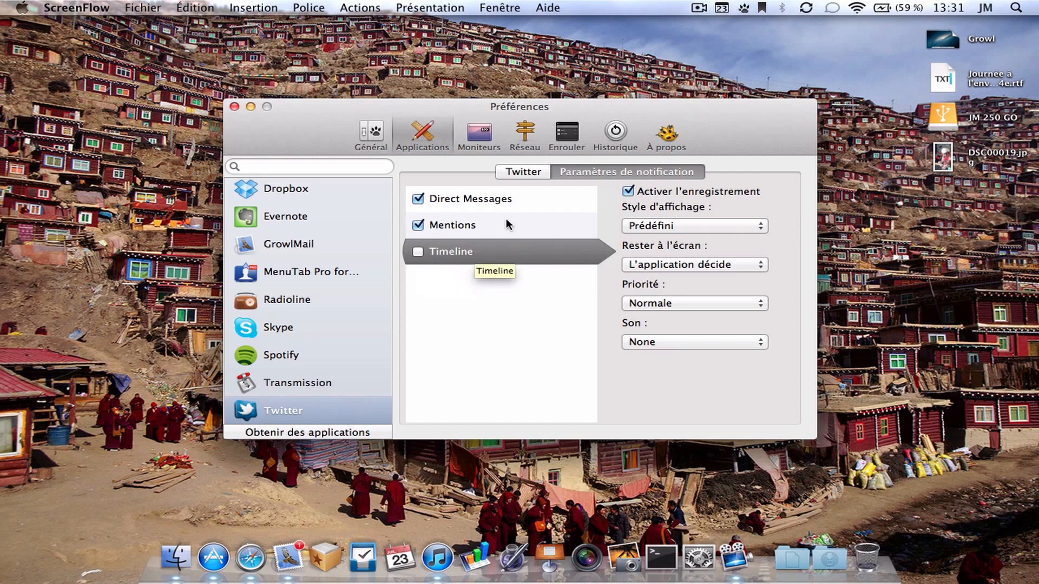
left_click(518, 200)
left_click(513, 232)
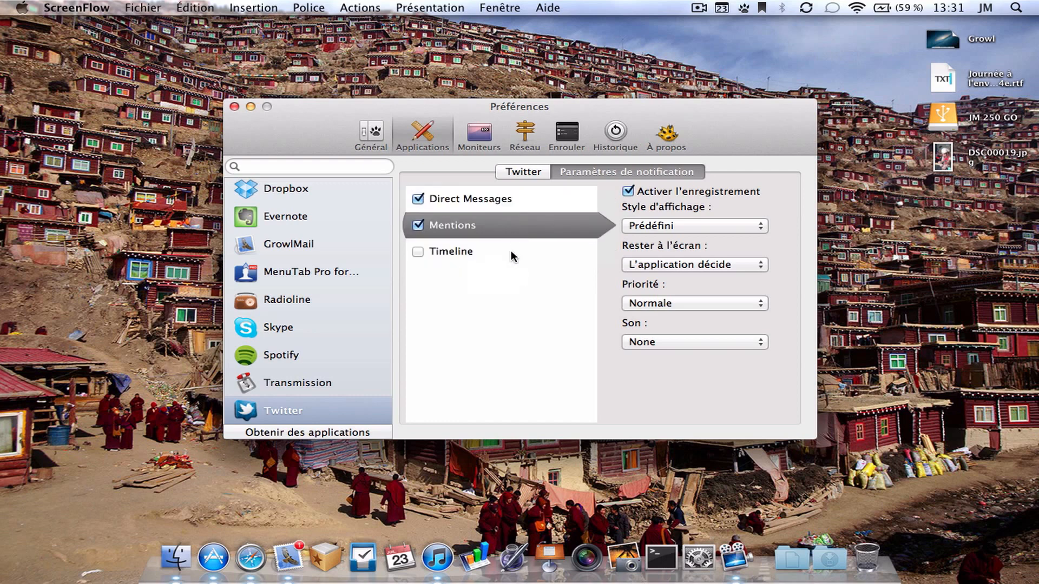
left_click(511, 250)
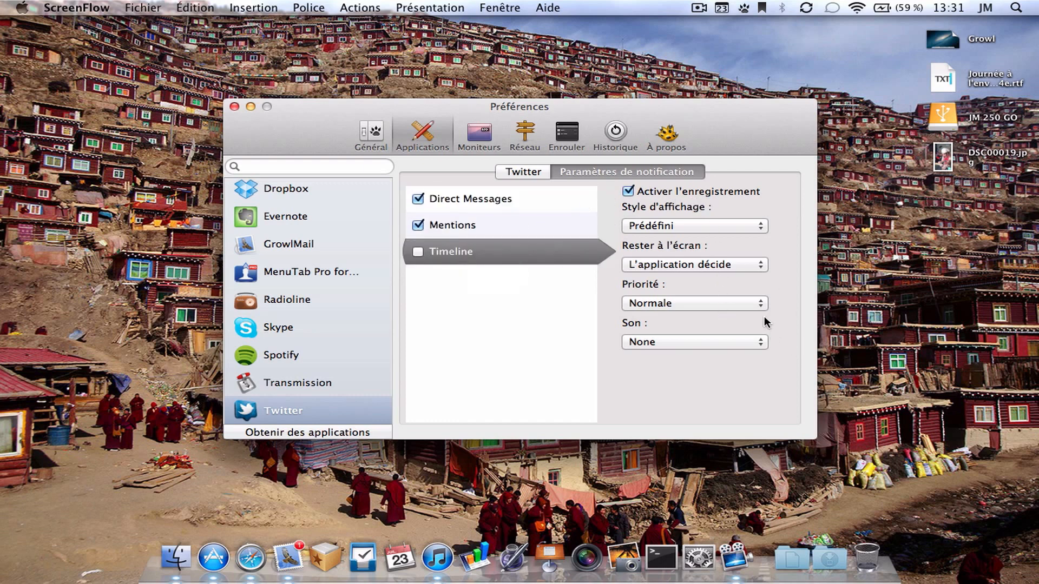
left_click(480, 196)
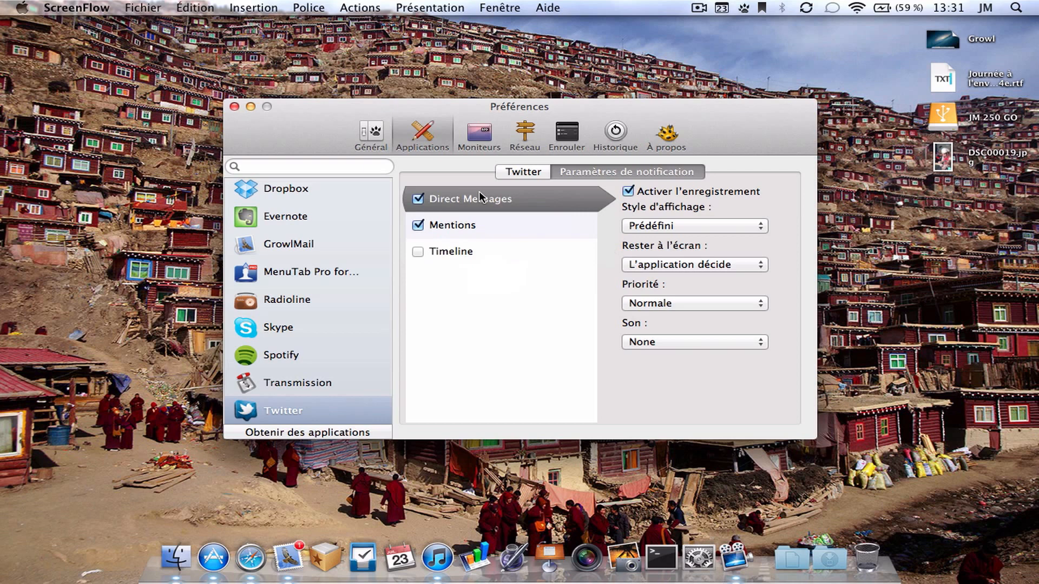
left_click(503, 230)
left_click(494, 252)
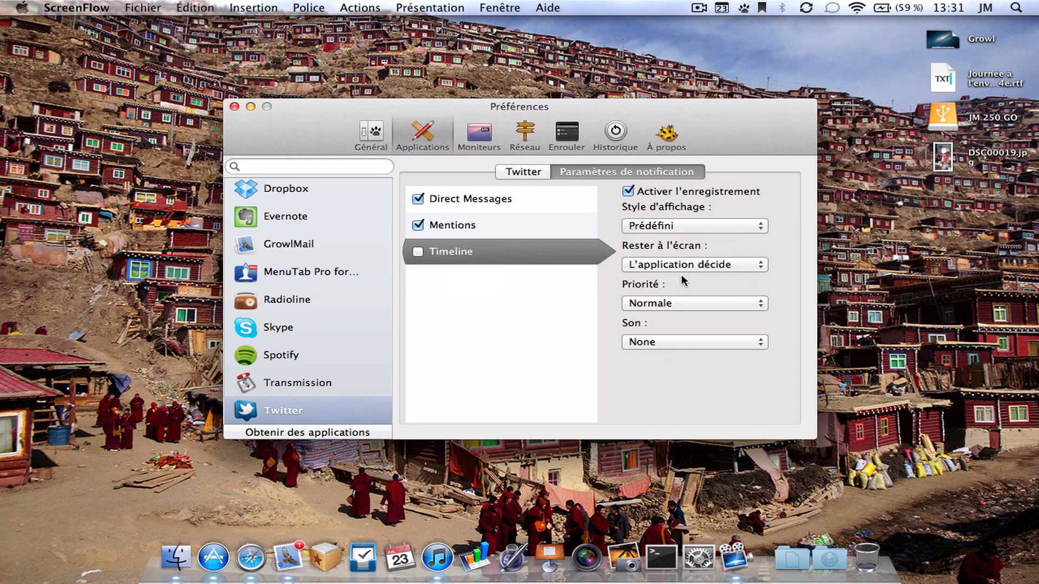
left_click(540, 232)
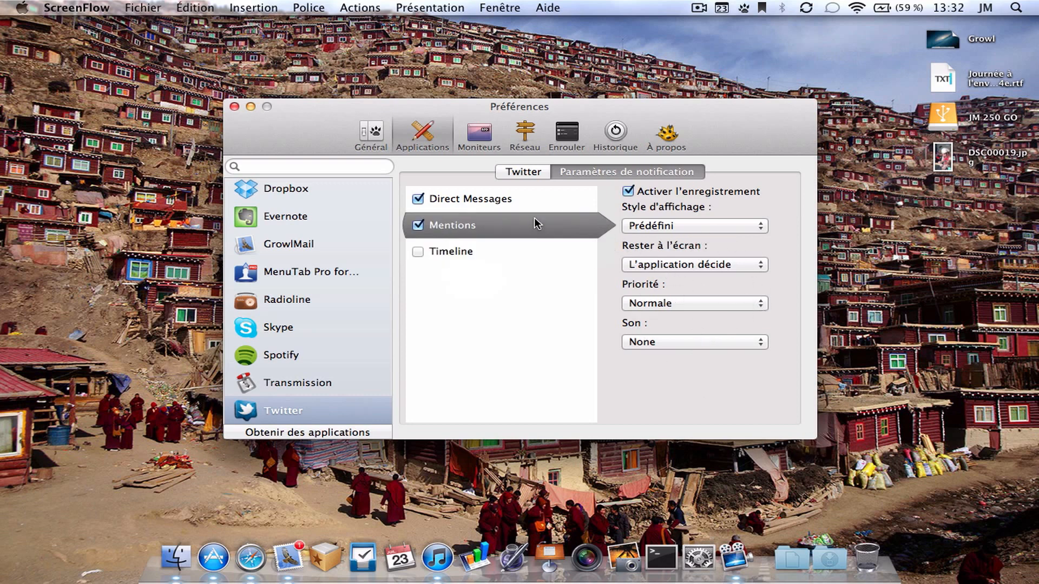
Disable logging (Activer l'enregistrement) for Twitter's Mentions and Timeline notifications.
left_click(536, 200)
left_click(538, 233)
left_click(538, 252)
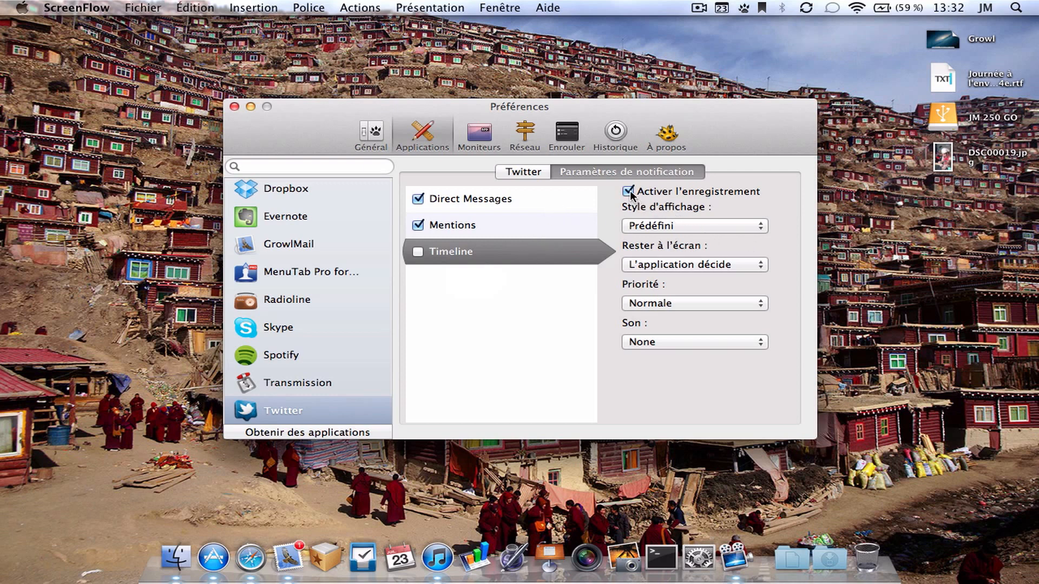
left_click(560, 207)
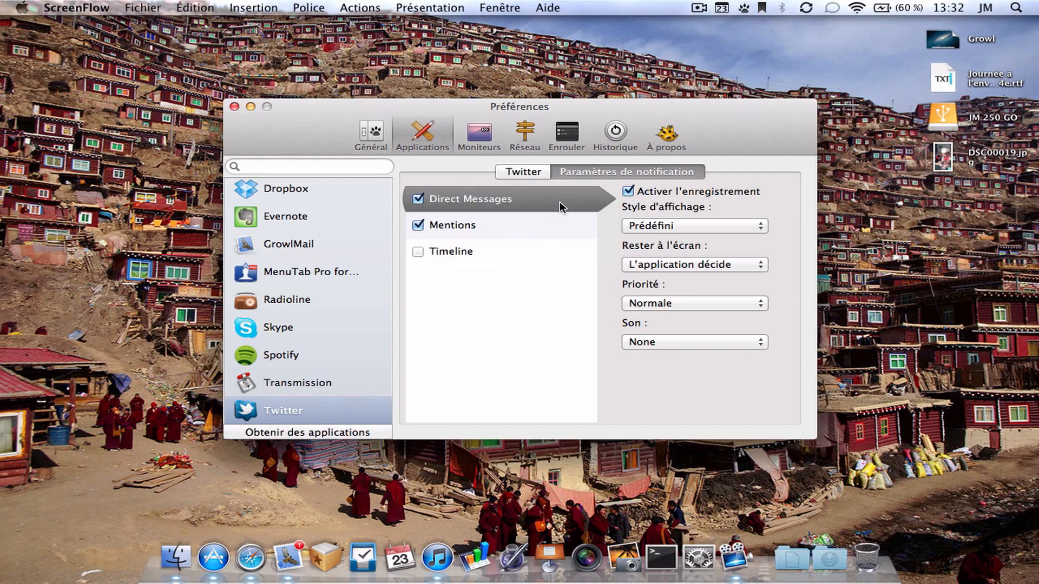
left_click(565, 227)
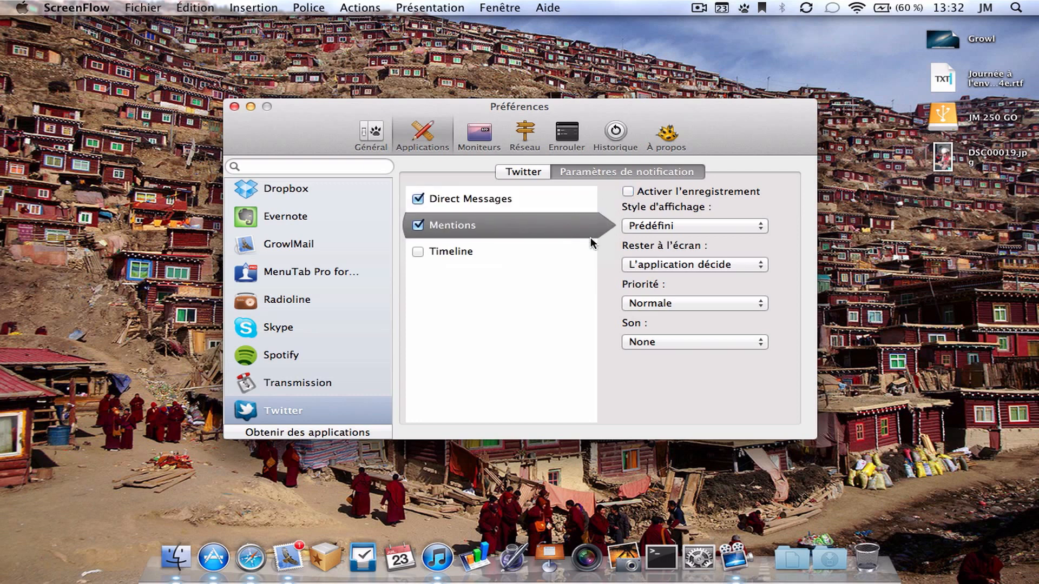
left_click(562, 249)
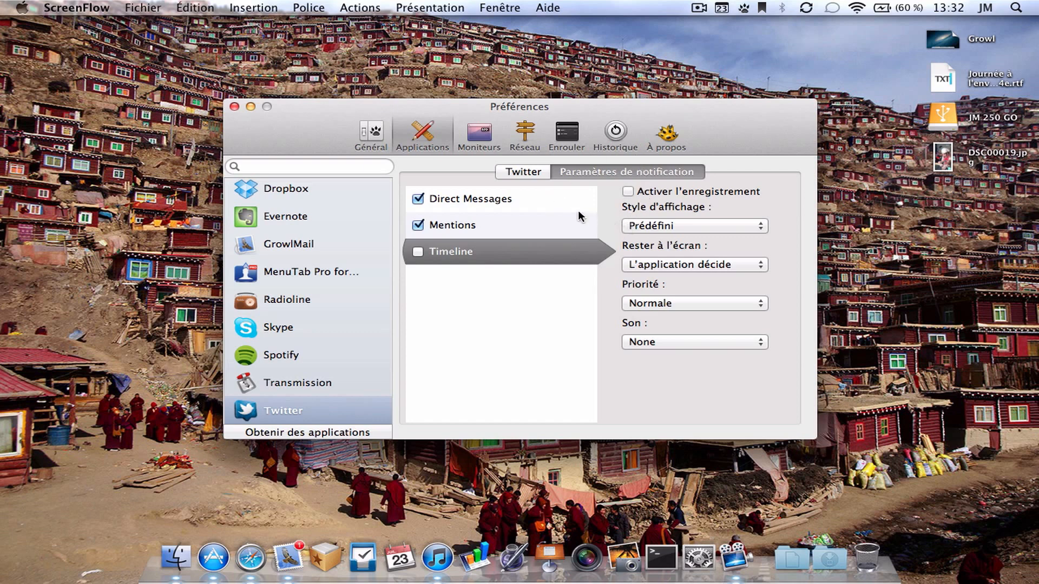
Review the display style, on-screen duration and priority options of Twitter's Direct Messages notification.
left_click(557, 204)
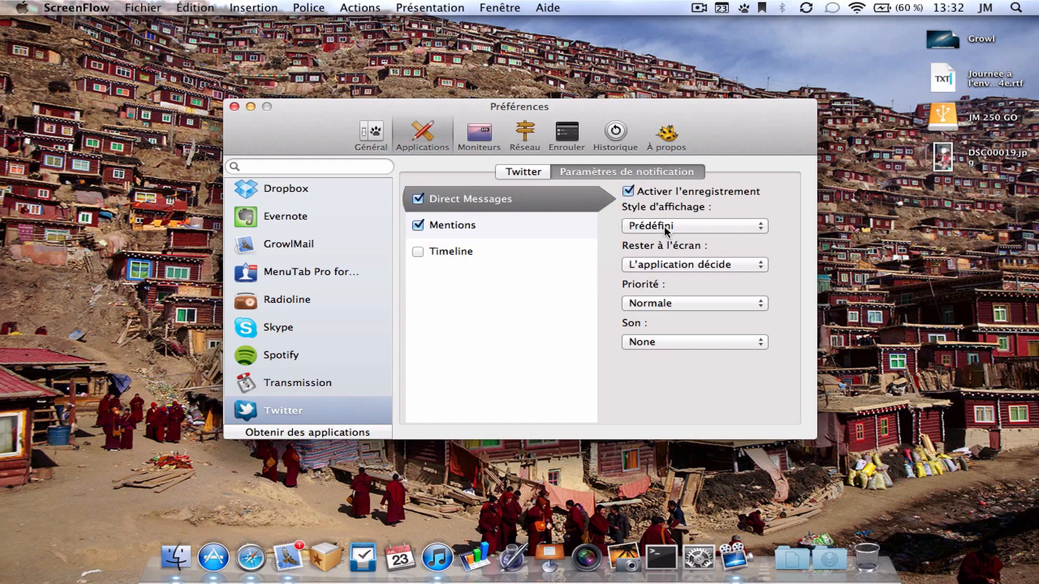
left_click(664, 228)
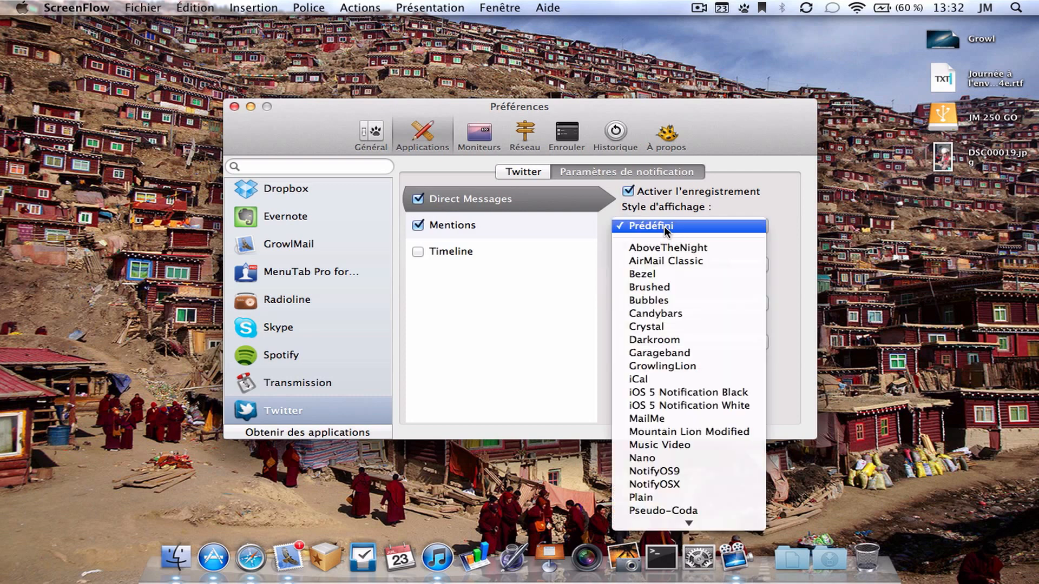
left_click(664, 227)
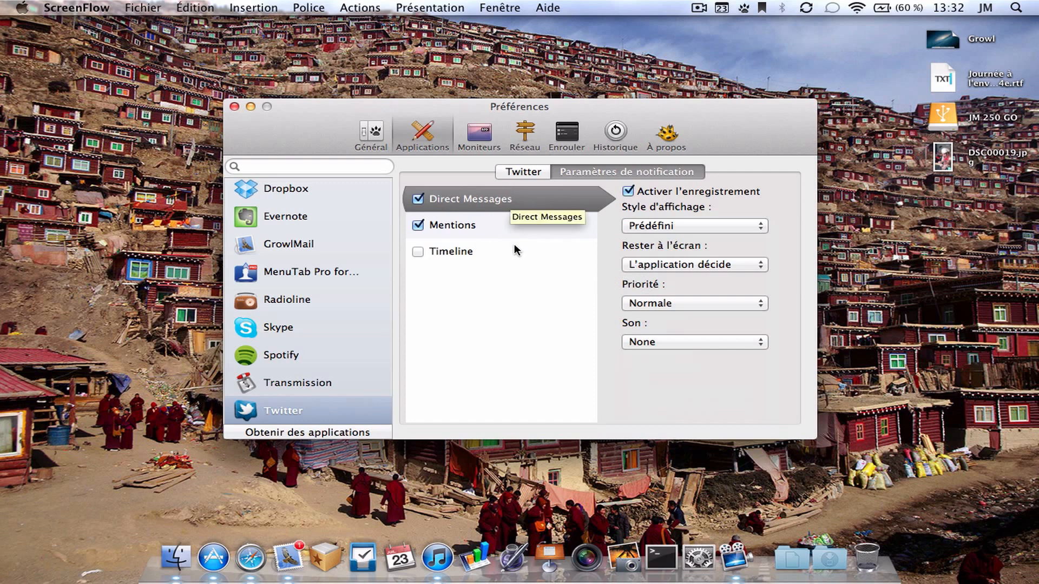
left_click(742, 271)
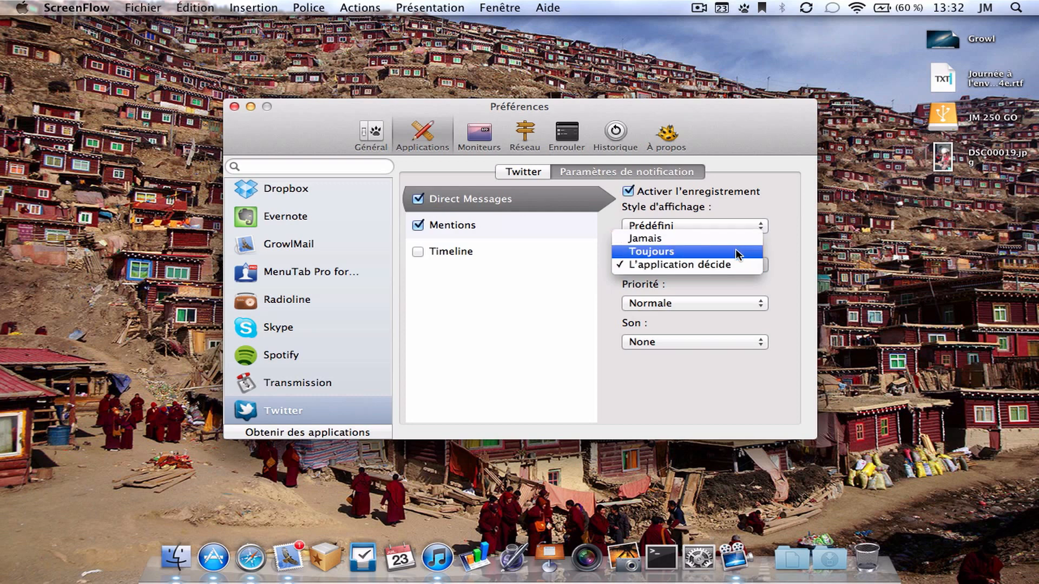
left_click(729, 261)
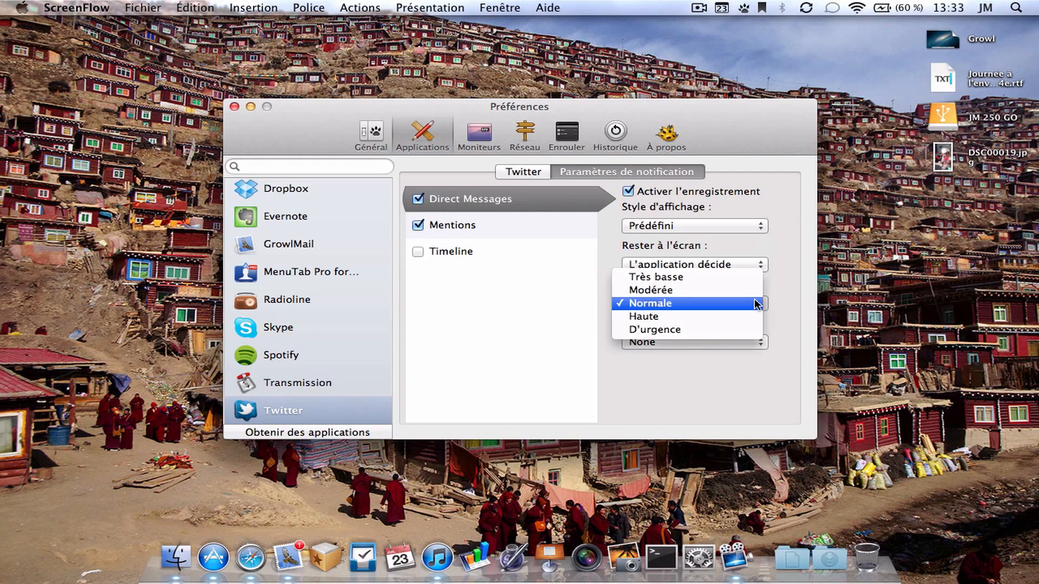
left_click(756, 304)
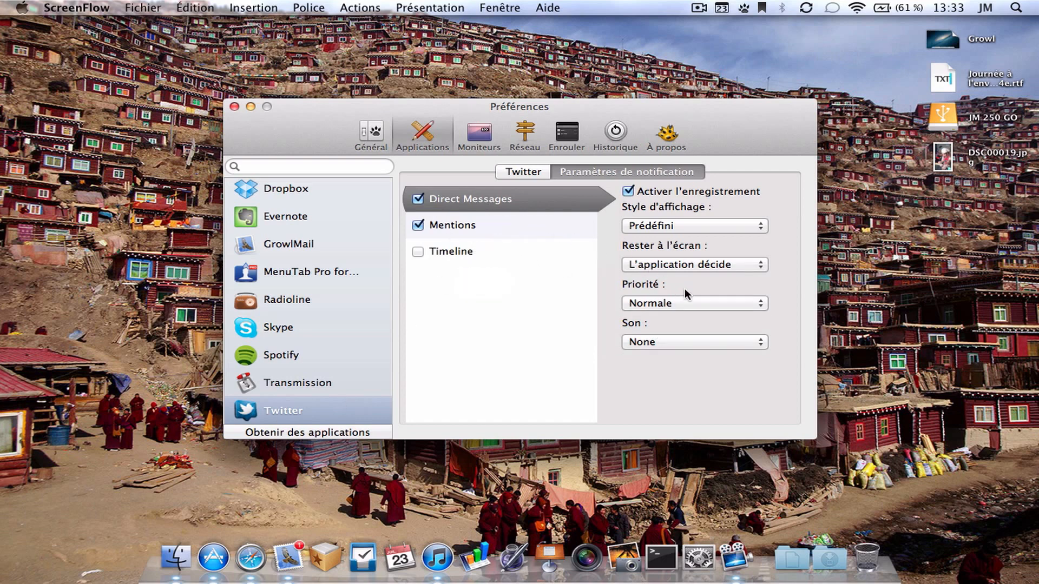
Try the Haute priority for Twitter's Direct Messages notification and restore it to Normale.
left_click(696, 304)
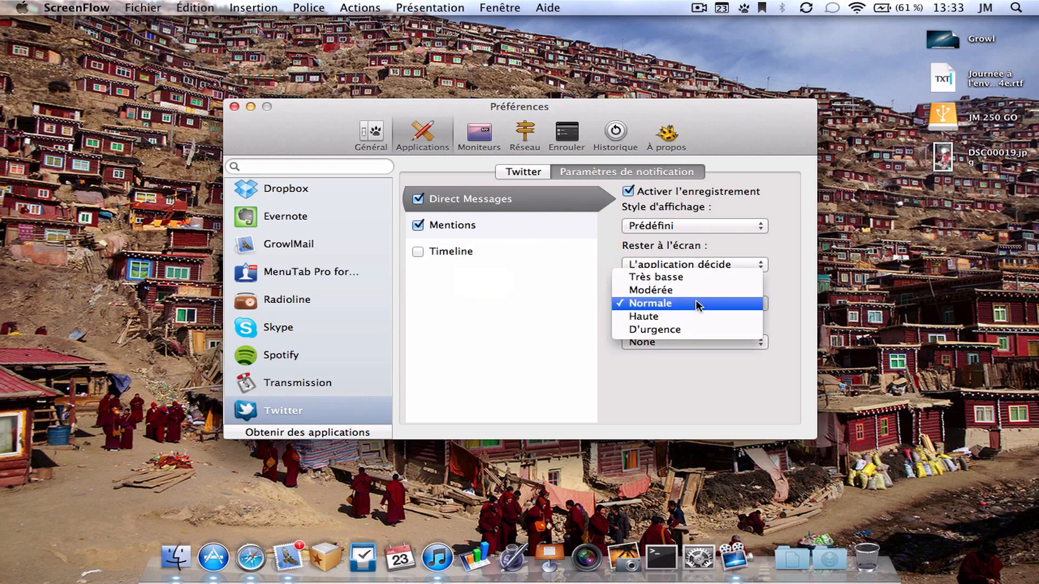
left_click(696, 303)
left_click(696, 302)
left_click(690, 314)
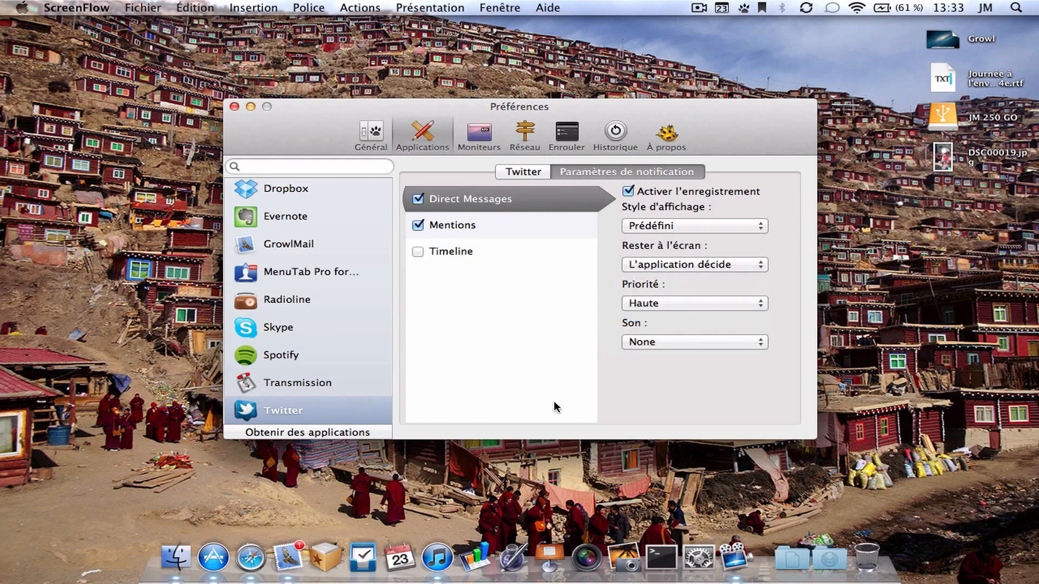
left_click(726, 306)
left_click(726, 307)
left_click(760, 304)
left_click(751, 291)
Try the Tink, Submarine, Sosumi, Purr, Pop and Ping sounds for Twitter's Direct Messages and restore the sound to None.
left_click(758, 345)
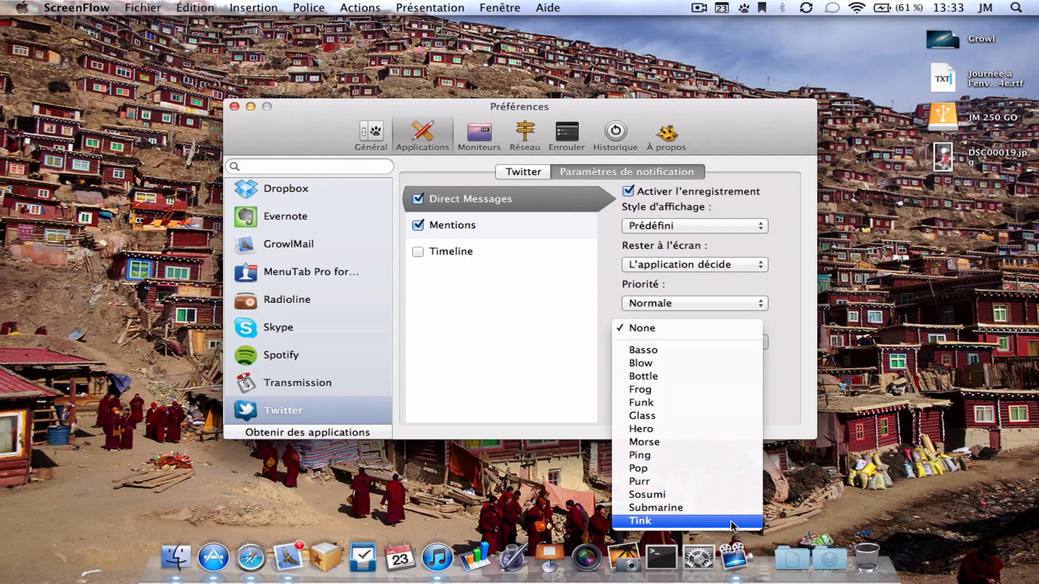
left_click(735, 525)
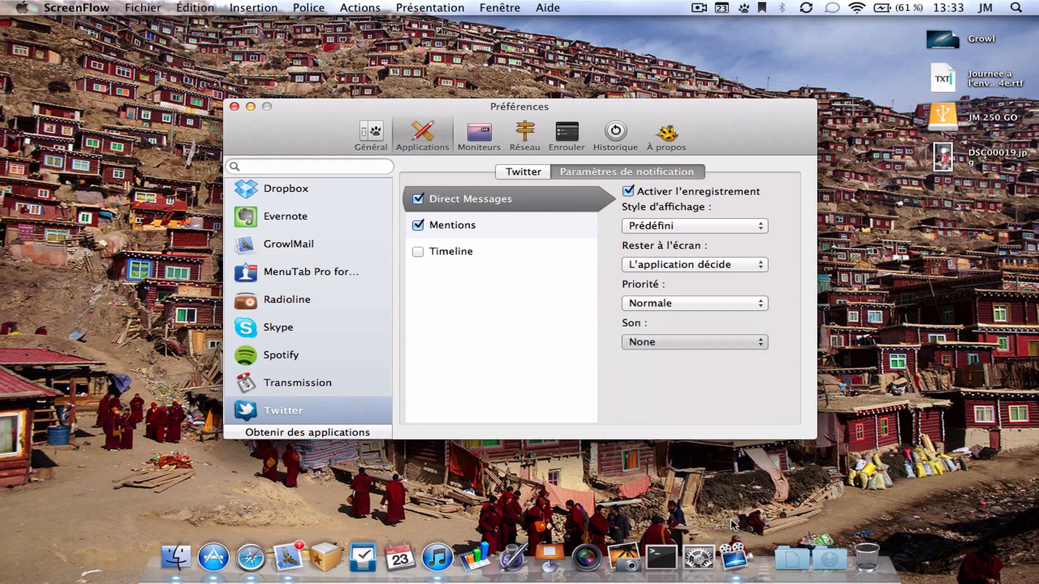
left_click(761, 342)
left_click(754, 332)
left_click(755, 342)
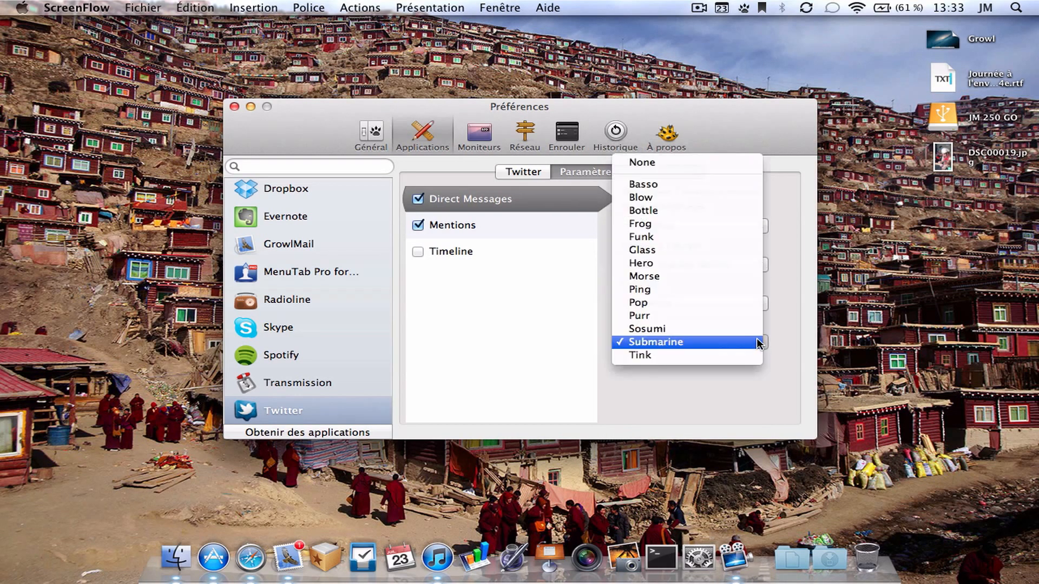
left_click(757, 329)
left_click(757, 342)
left_click(757, 328)
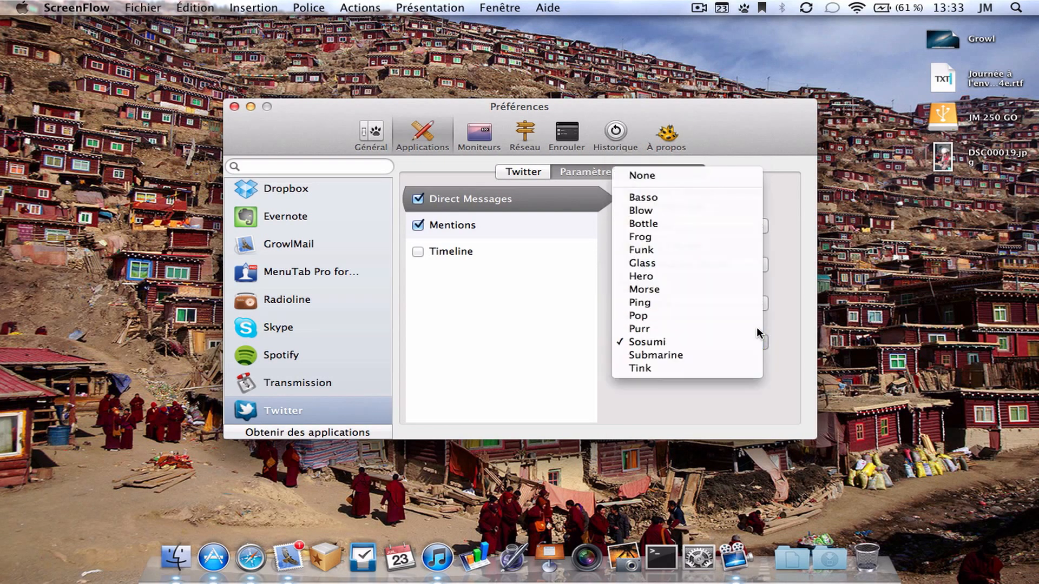
left_click(755, 341)
left_click(752, 332)
left_click(751, 334)
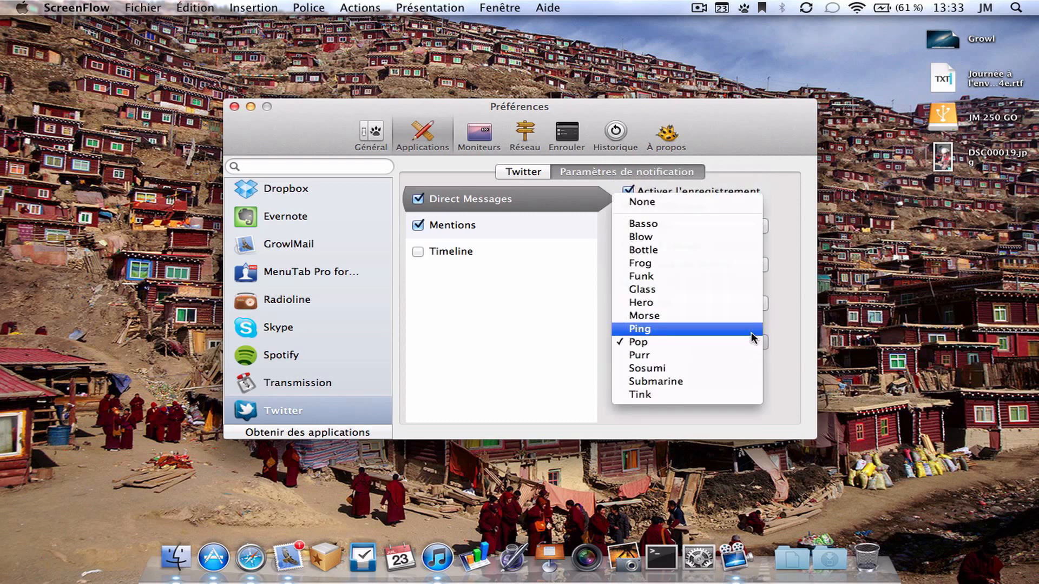
left_click(753, 332)
left_click(747, 338)
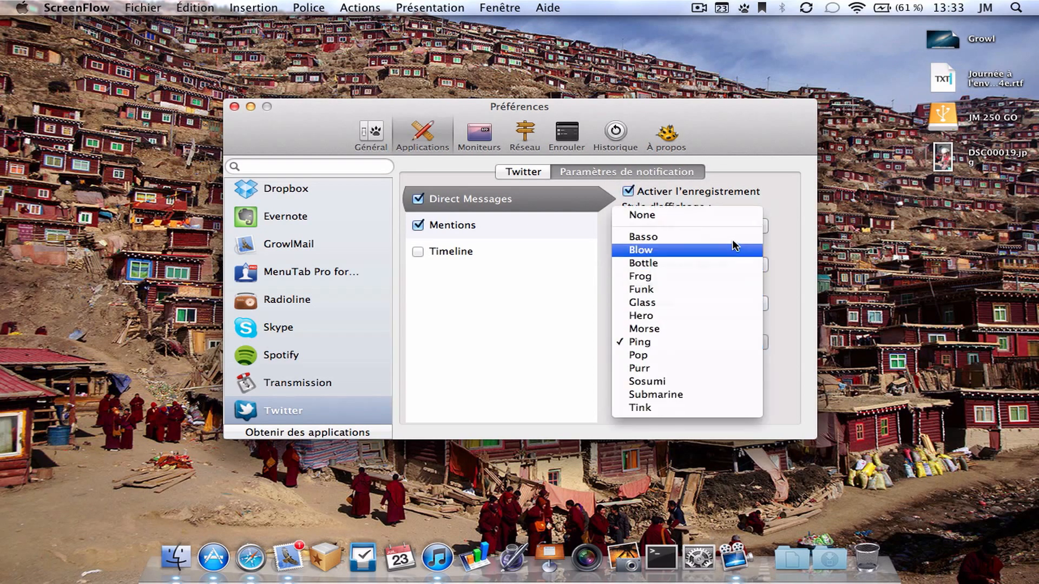
left_click(730, 218)
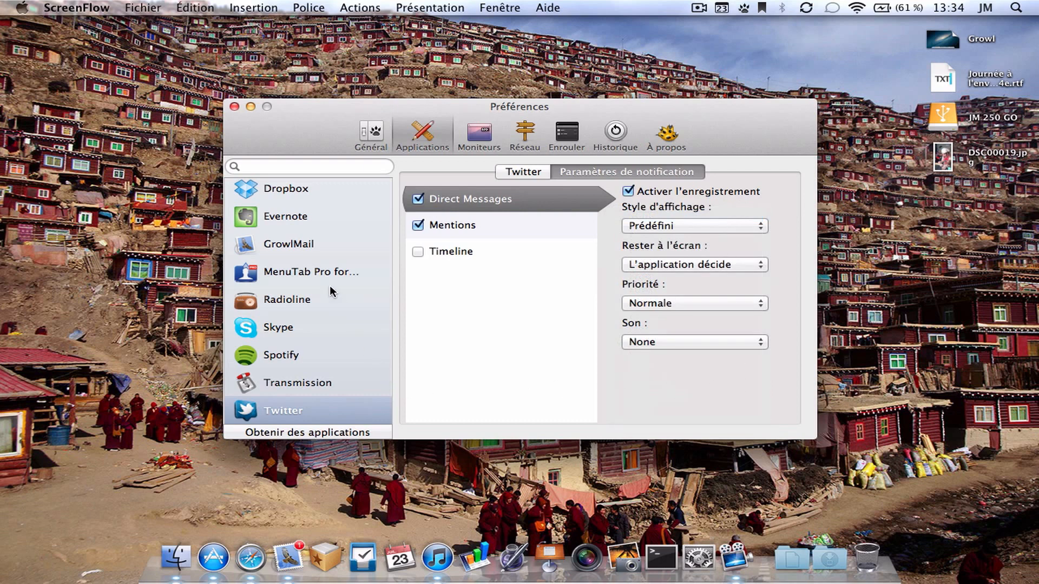
scroll(330, 292, "up", 5)
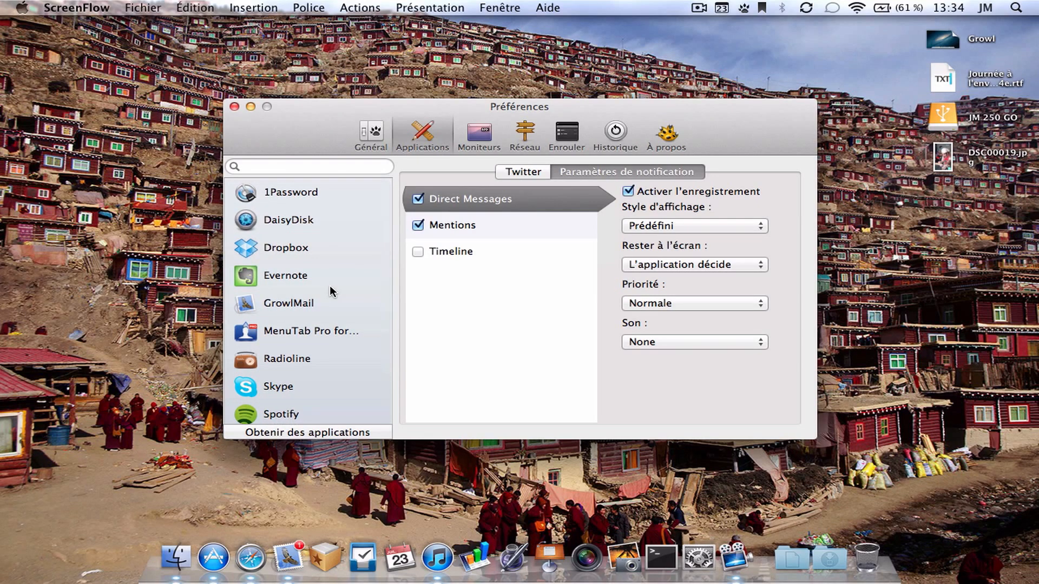
scroll(332, 290, "down", 3)
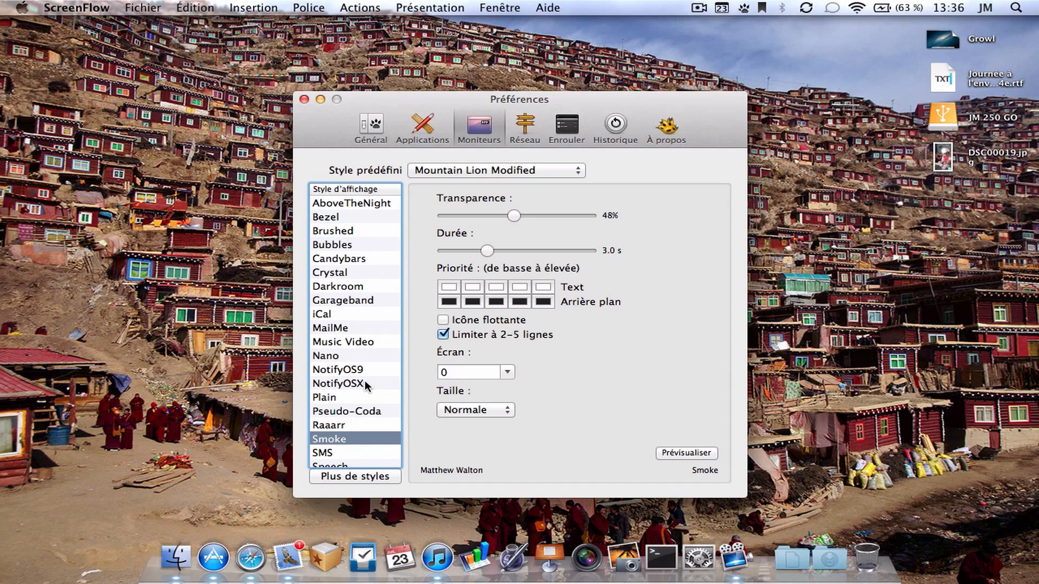
Preview the Smoke display style, including at 100% and 0% transparency, and set its transparency to 83% with another preview.
scroll(364, 386, "up", 1)
left_click(686, 453)
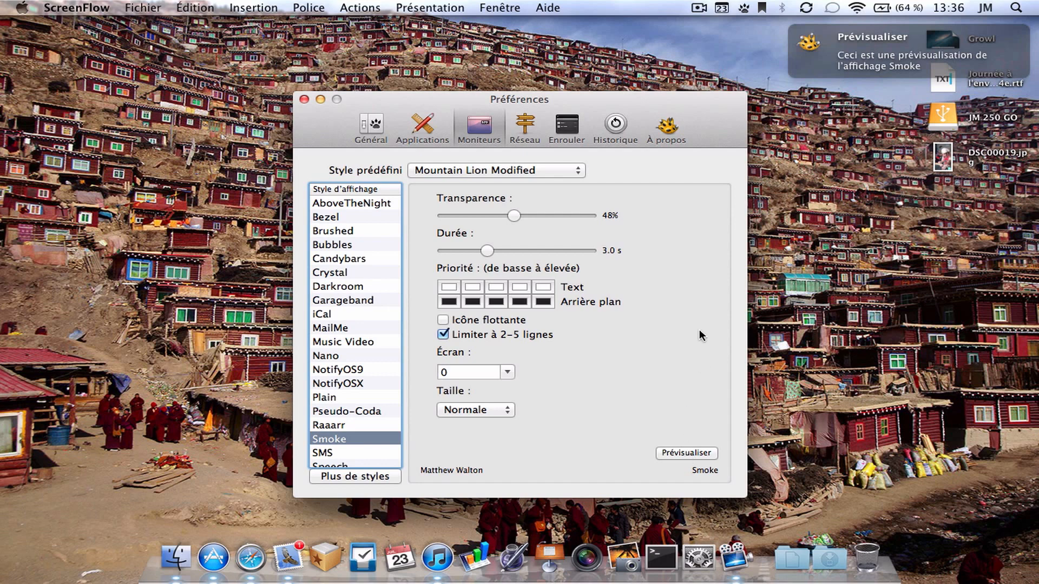
left_click_drag(514, 216, 558, 215)
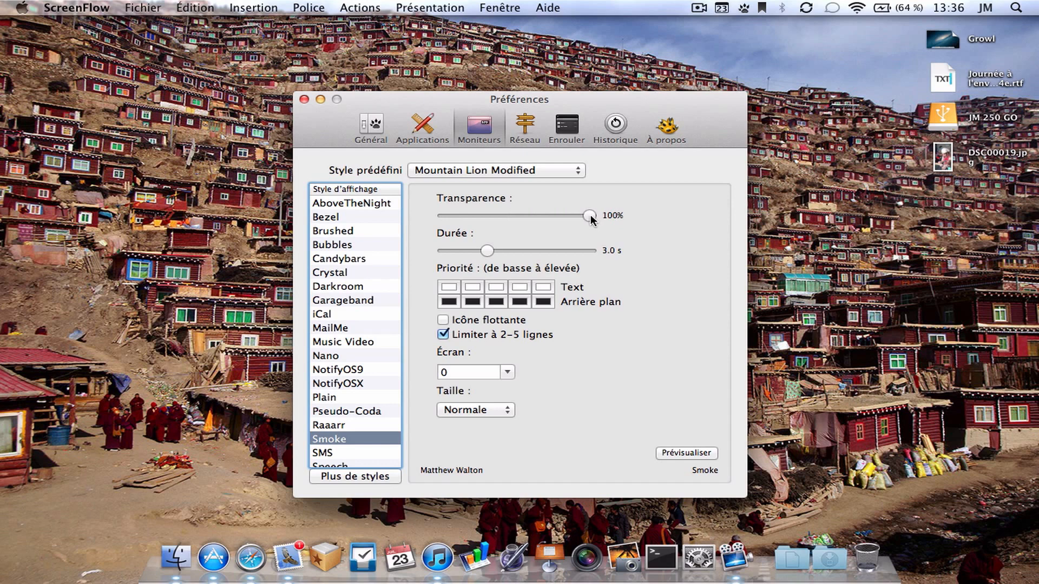
mouse_move(591, 218)
left_mouse_down()
mouse_move(433, 215)
mouse_move(603, 218)
left_mouse_up()
left_click(674, 451)
left_click_drag(590, 217, 435, 238)
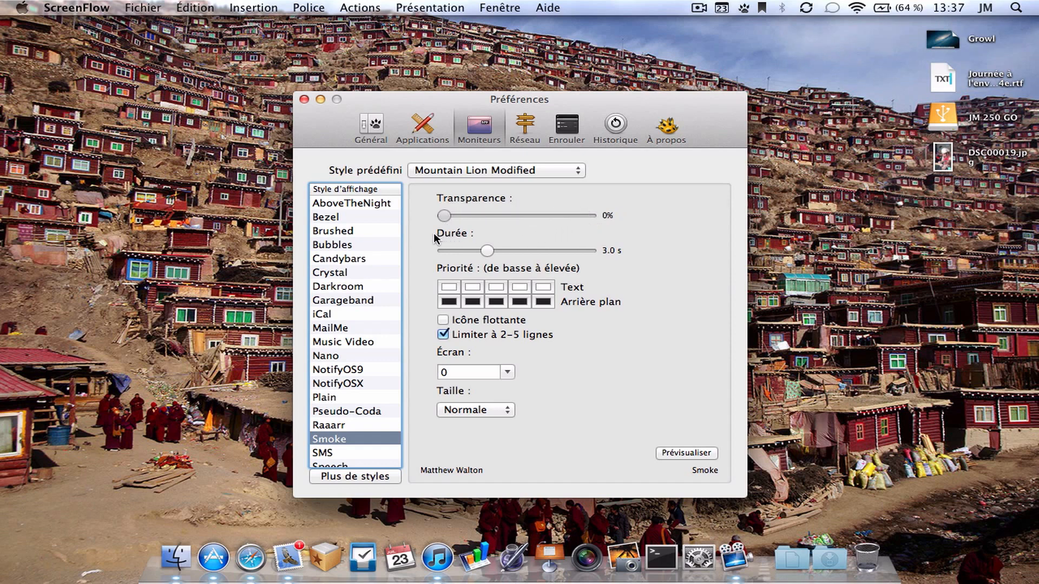
left_click(704, 453)
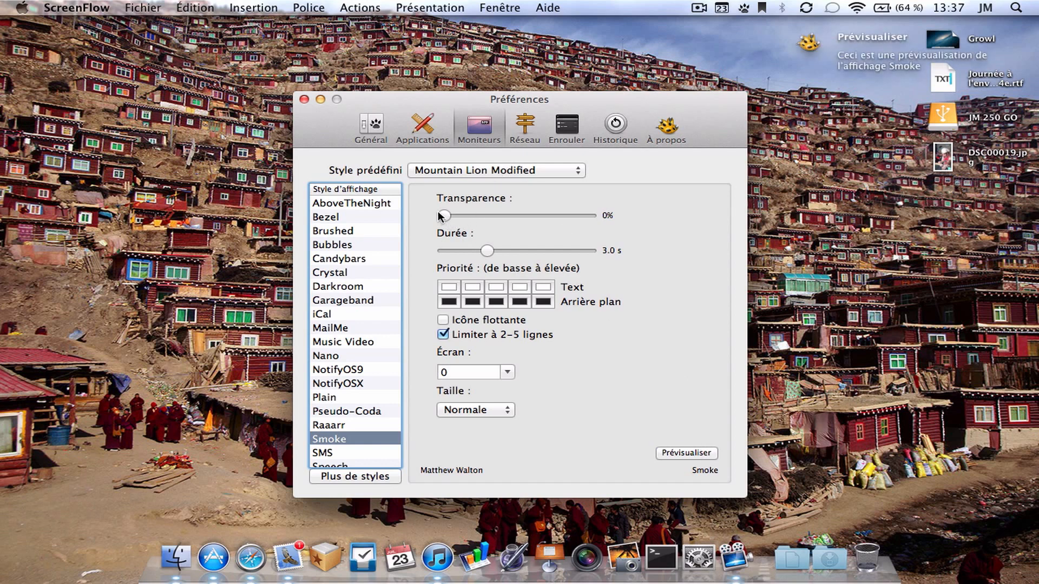
left_click_drag(445, 216, 558, 215)
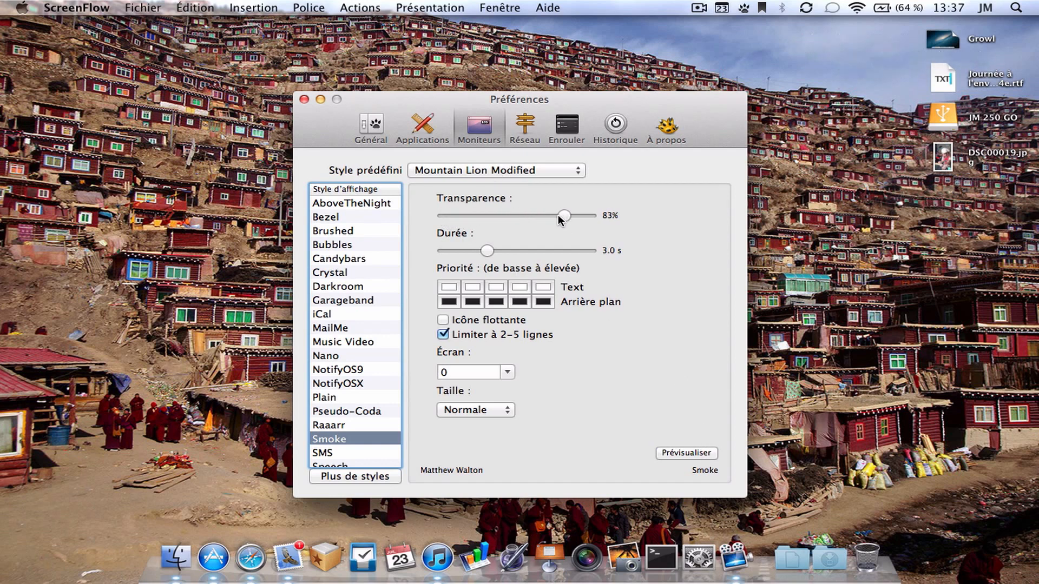
left_click(713, 453)
Preview the Smoke style with the shortest and the 10.0 s display duration, and set its duration to 2.0 s.
left_click_drag(489, 252, 450, 255)
left_click(694, 452)
left_click_drag(452, 256, 640, 267)
left_click(683, 454)
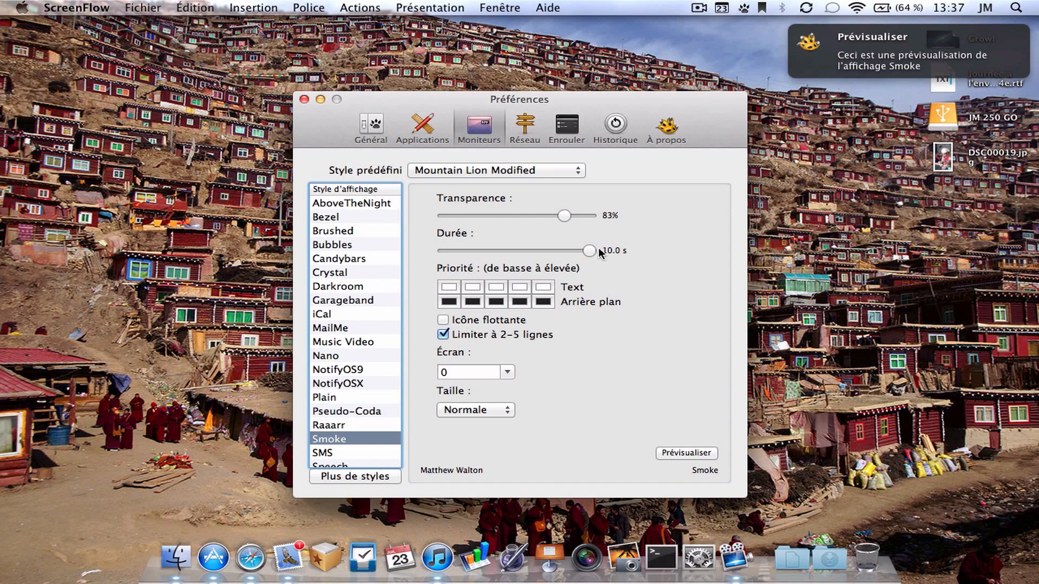
left_click_drag(590, 251, 473, 255)
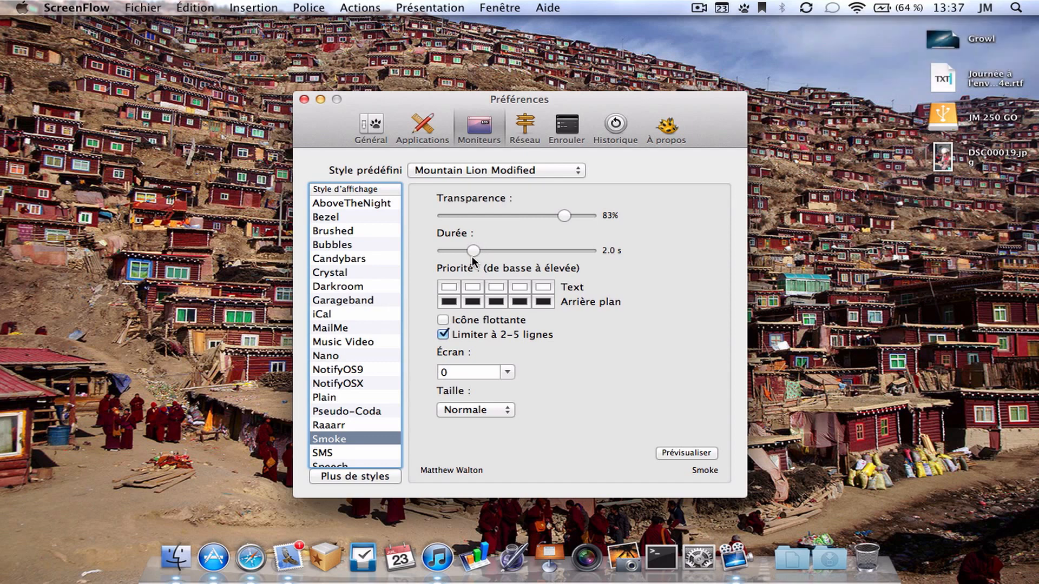
Try the floating icon option of the Smoke style with a preview and disable it again.
left_click(443, 321)
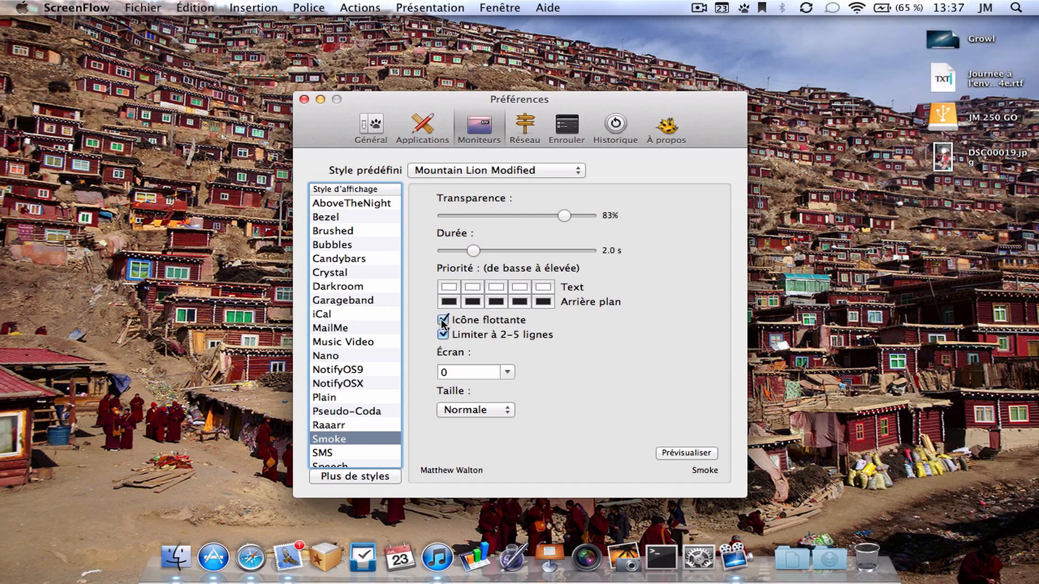
left_click(694, 453)
left_click(443, 320)
Preview the Smoke style at size Grande, restore the size to Normale and preview it again.
left_click(509, 411)
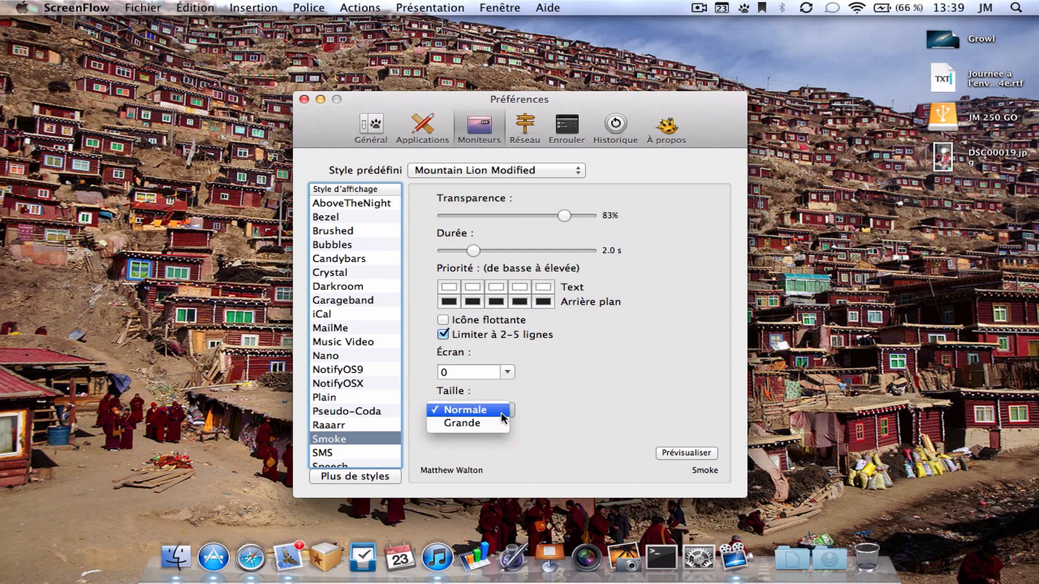
left_click(465, 423)
left_click(680, 452)
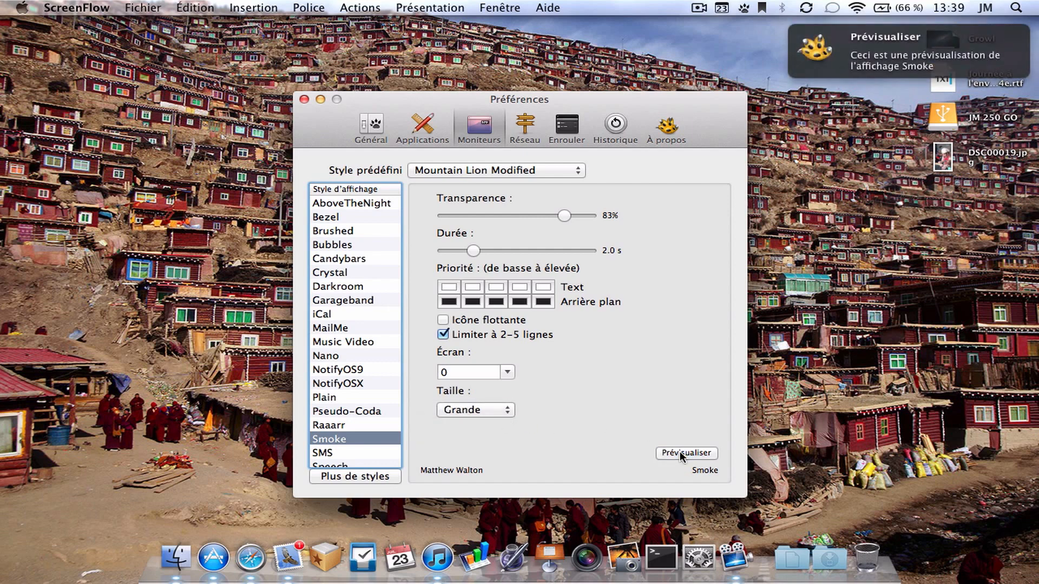
left_click(476, 410)
left_click(465, 396)
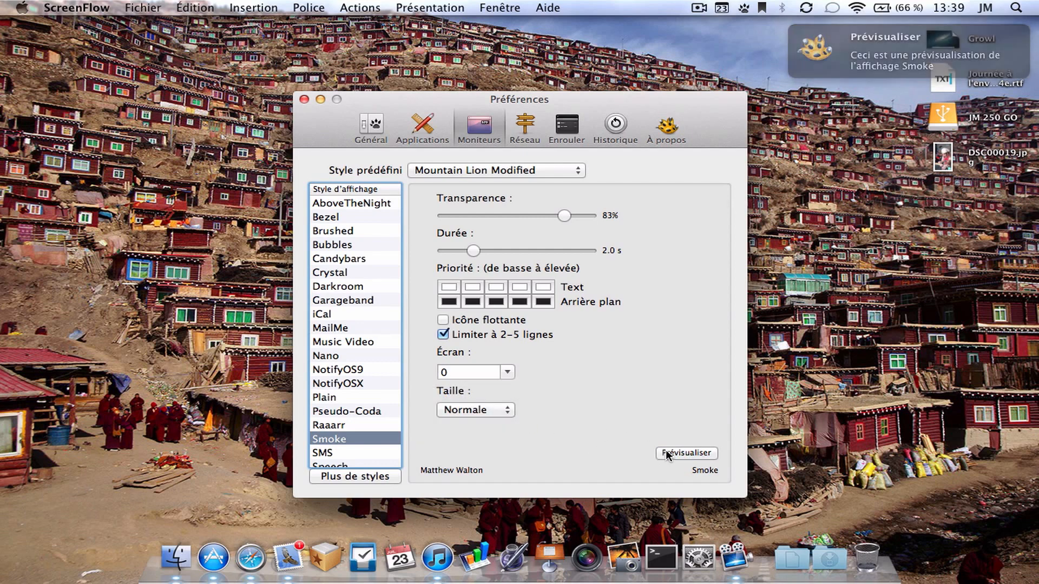
left_click(674, 449)
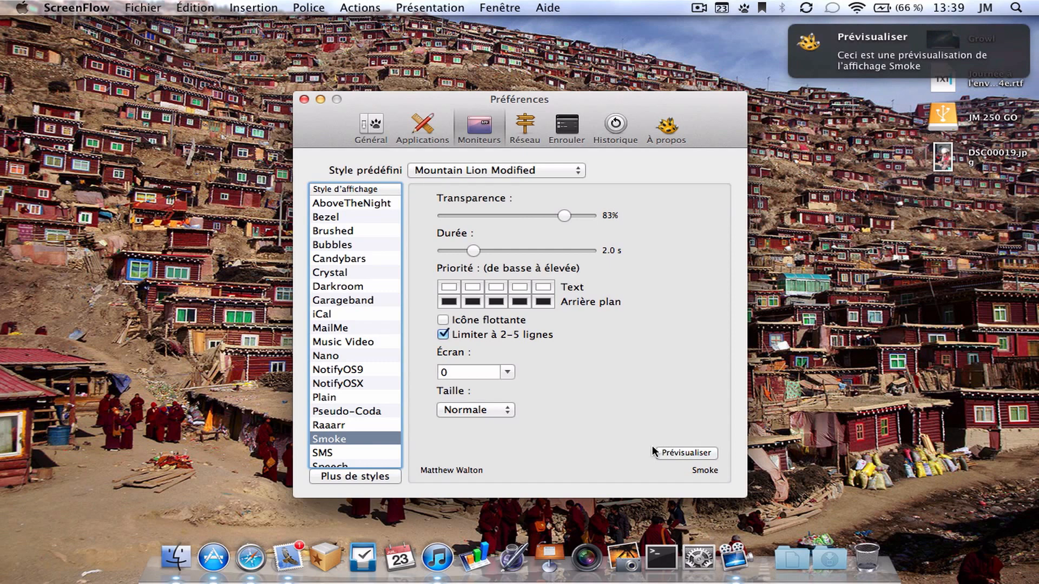
Preview the AboveTheNight display style and show the settings of the MailMe style.
left_click(383, 205)
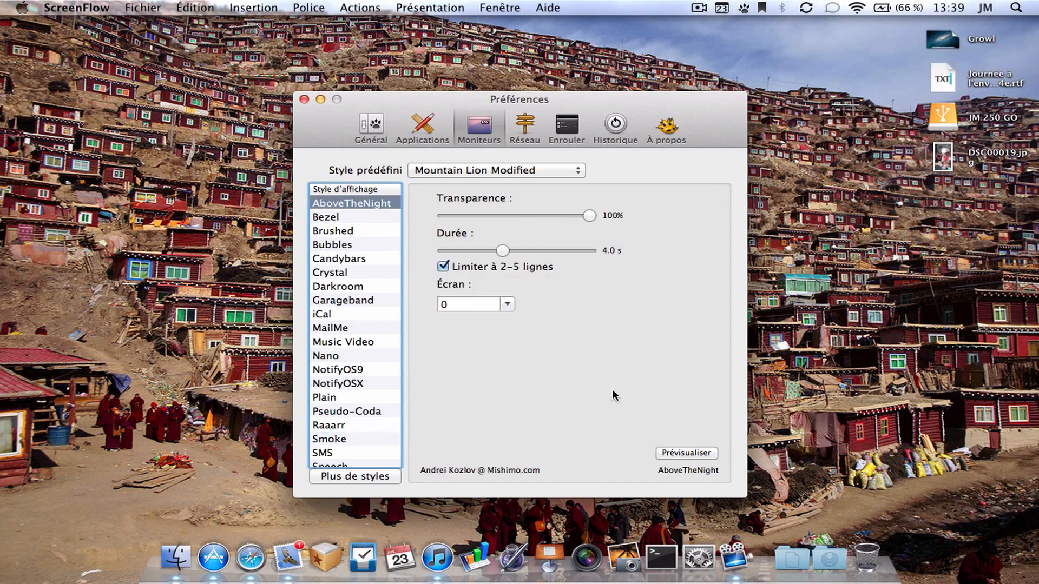
left_click(684, 453)
left_click(382, 328)
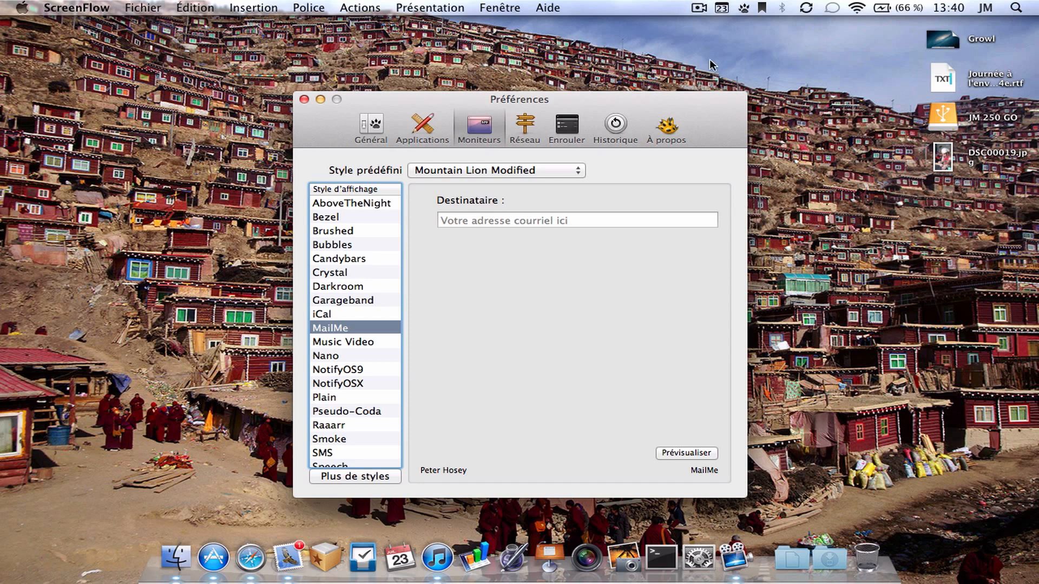
Show the display styles available for Twitter's Direct Messages notification without choosing one, and return to the display style settings.
left_click(428, 128)
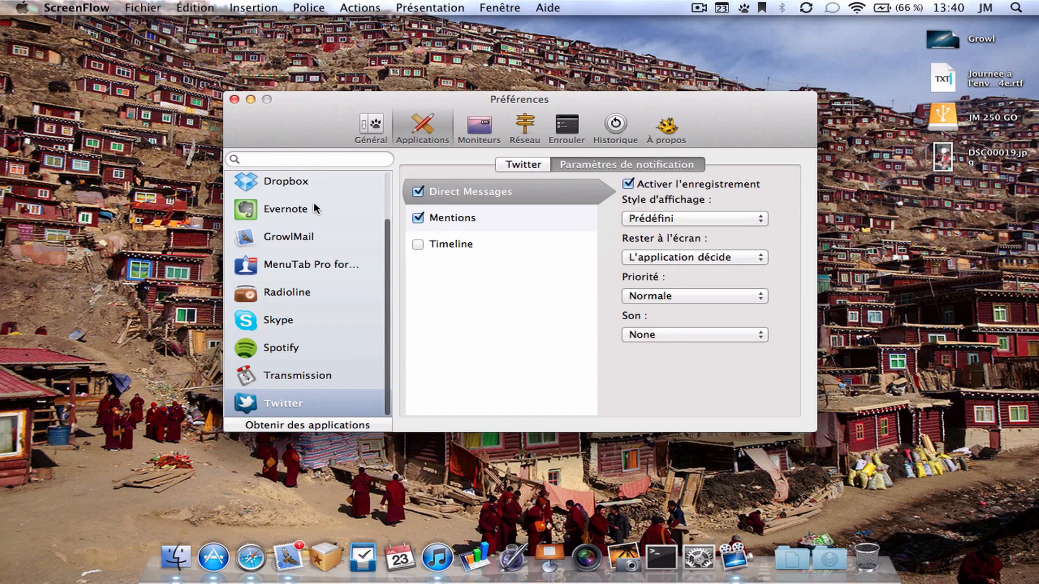
left_click(688, 216)
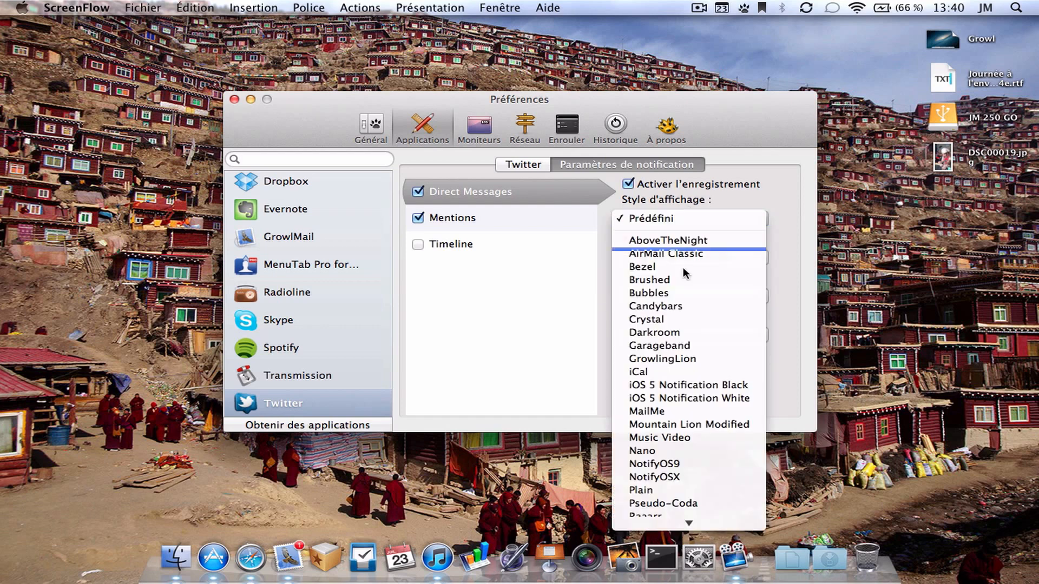
left_click(798, 382)
left_click(470, 136)
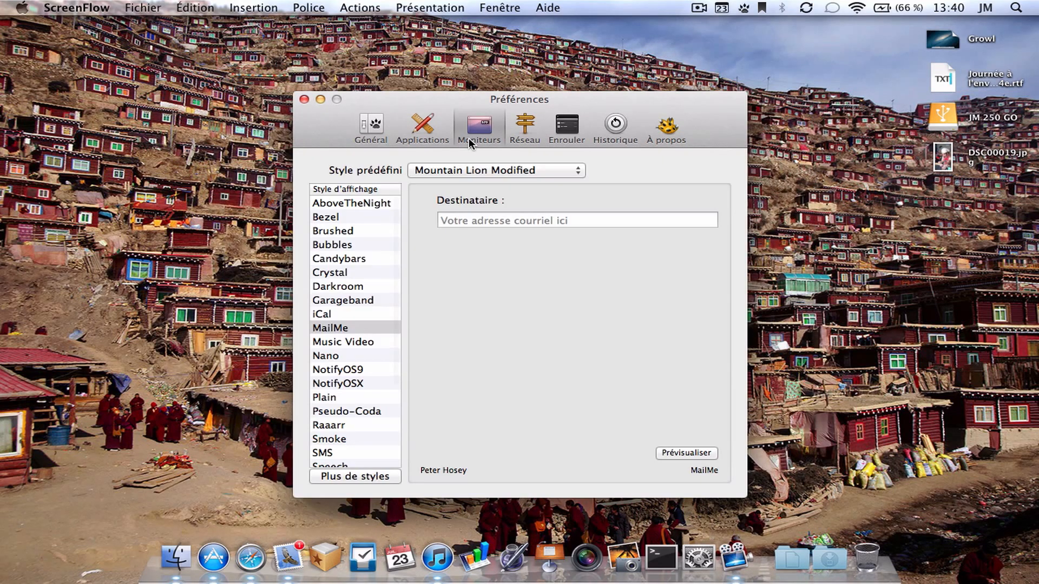
Show the settings of the MailMe, Music Video and SMS display styles.
left_click(388, 329)
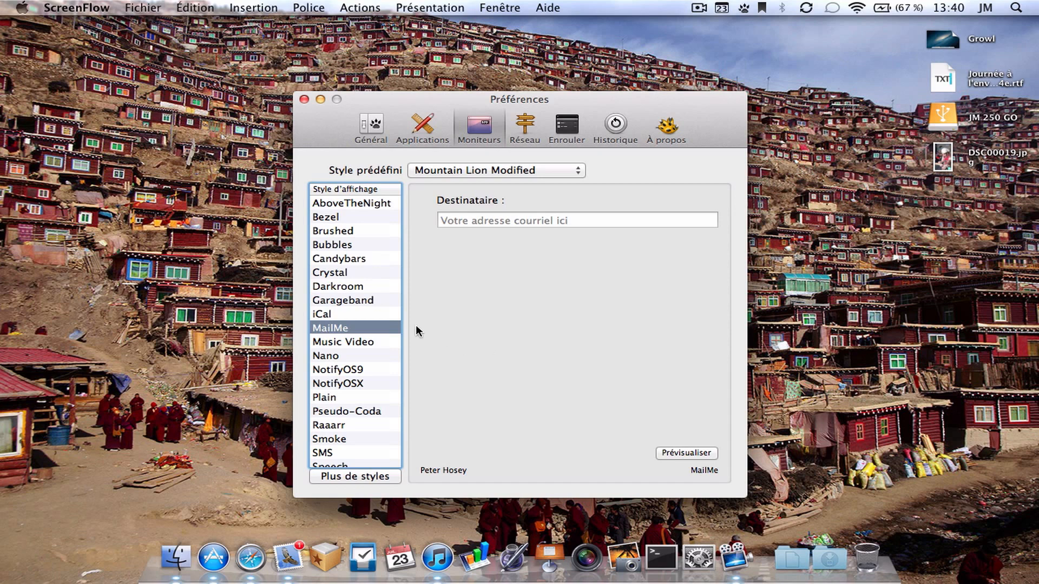
left_click(383, 342)
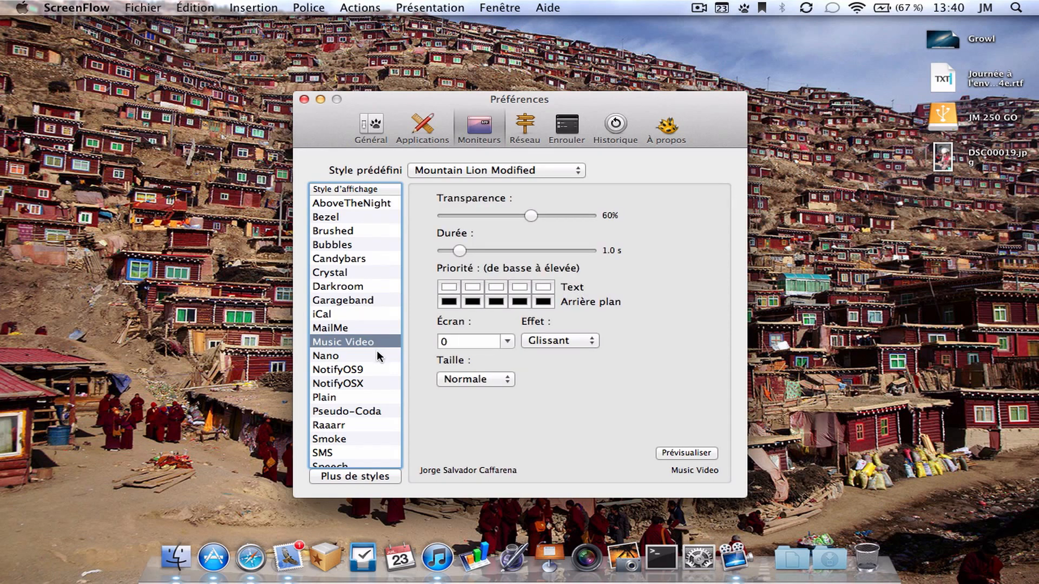
left_click(343, 453)
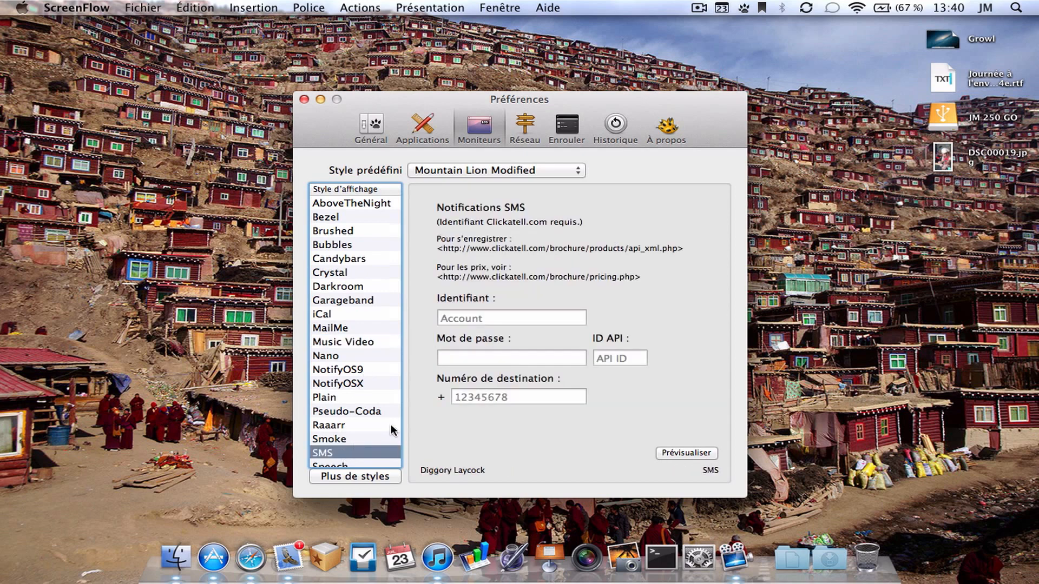
Preview the Speech display style with the Virginie voice and look through the list of available voices.
scroll(392, 430, "down", 3)
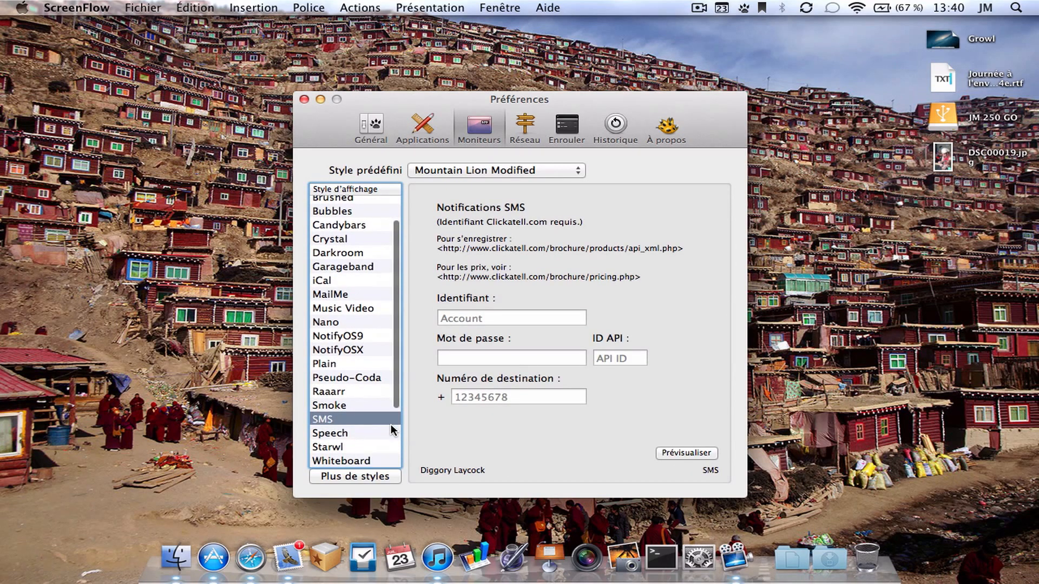
left_click(361, 431)
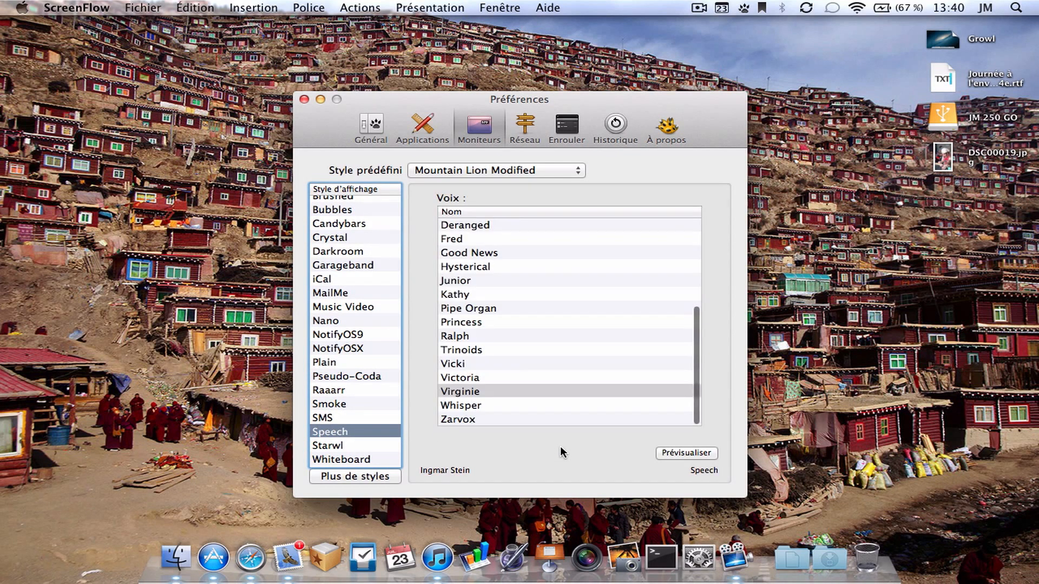
left_click(503, 394)
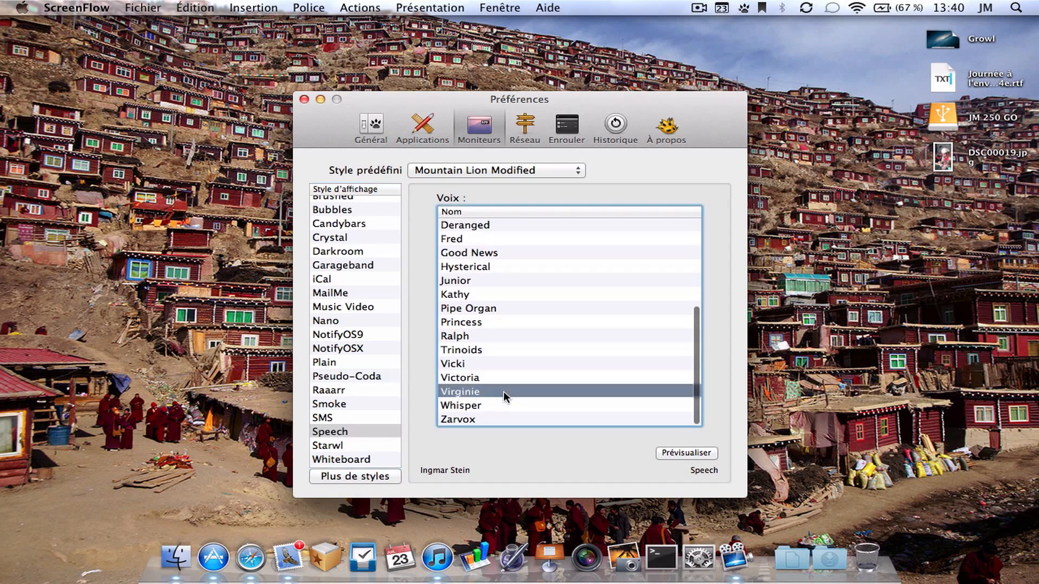
left_click(682, 452)
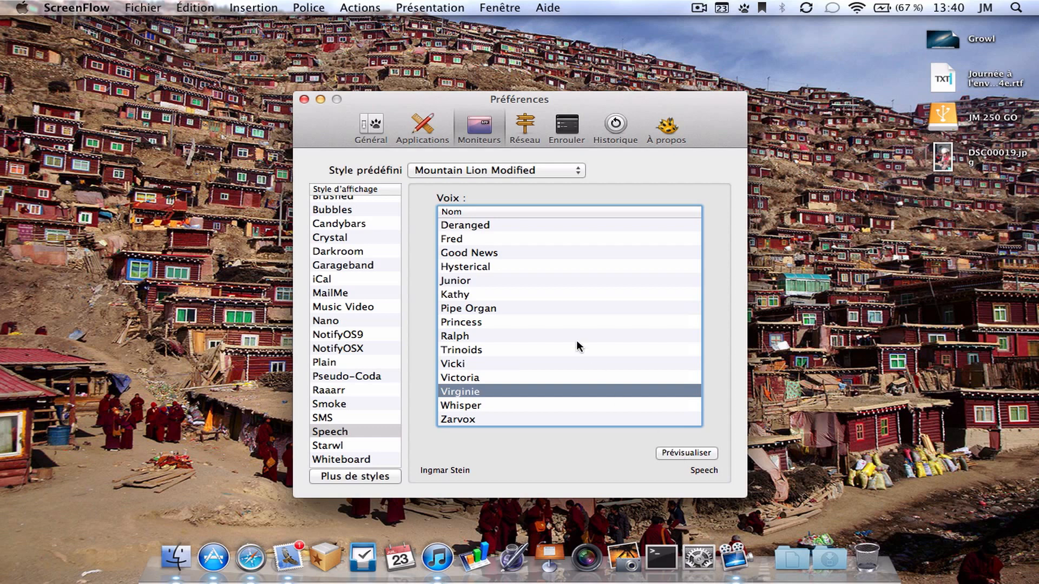
scroll(577, 340, "up", 10)
scroll(577, 340, "down", 10)
Preview the Nano, Music Video and Starwl display styles.
scroll(381, 455, "down", 1)
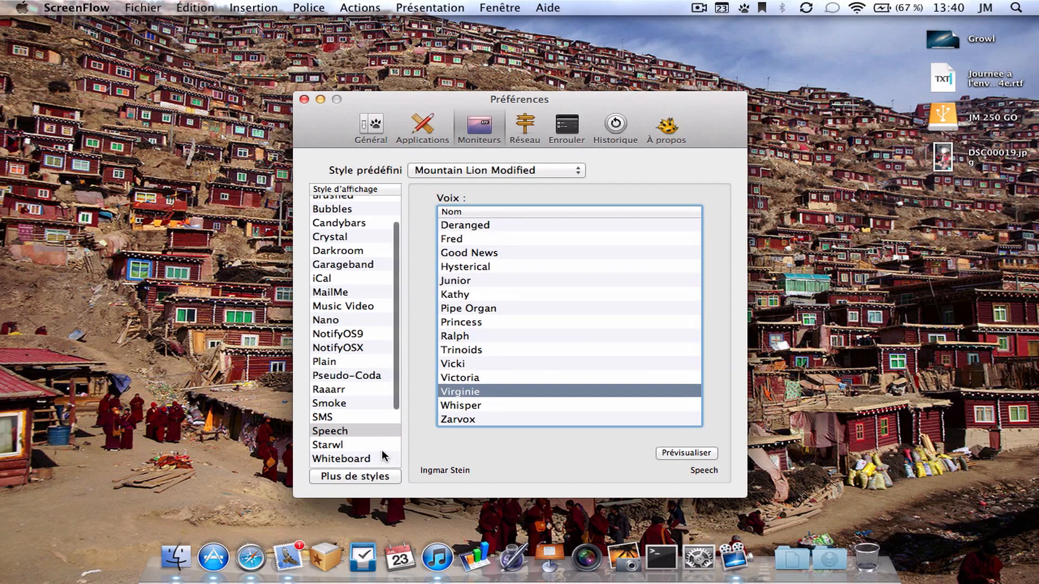
scroll(384, 456, "down", 1)
scroll(385, 456, "up", 2)
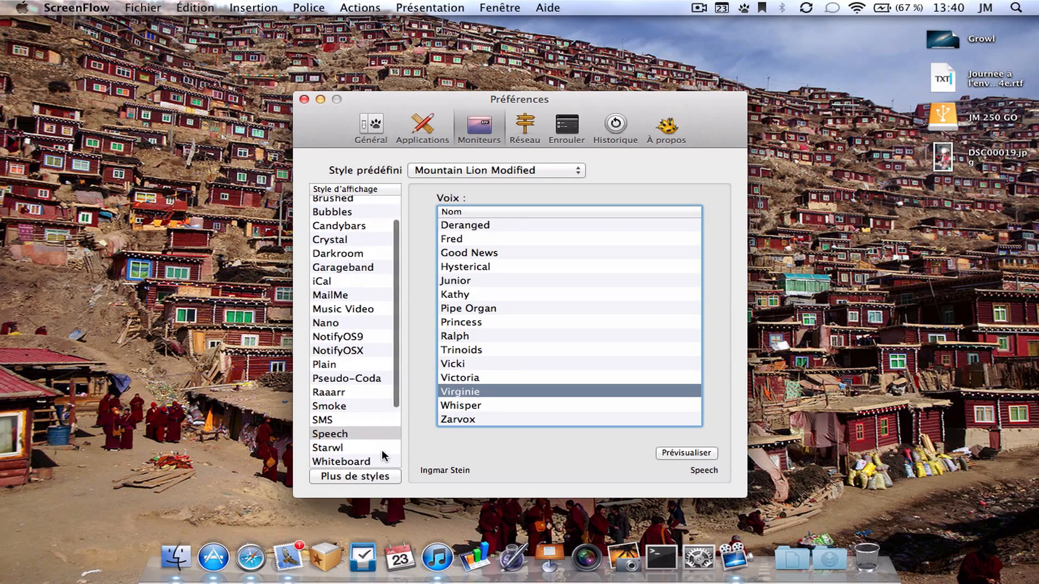
left_click(368, 324)
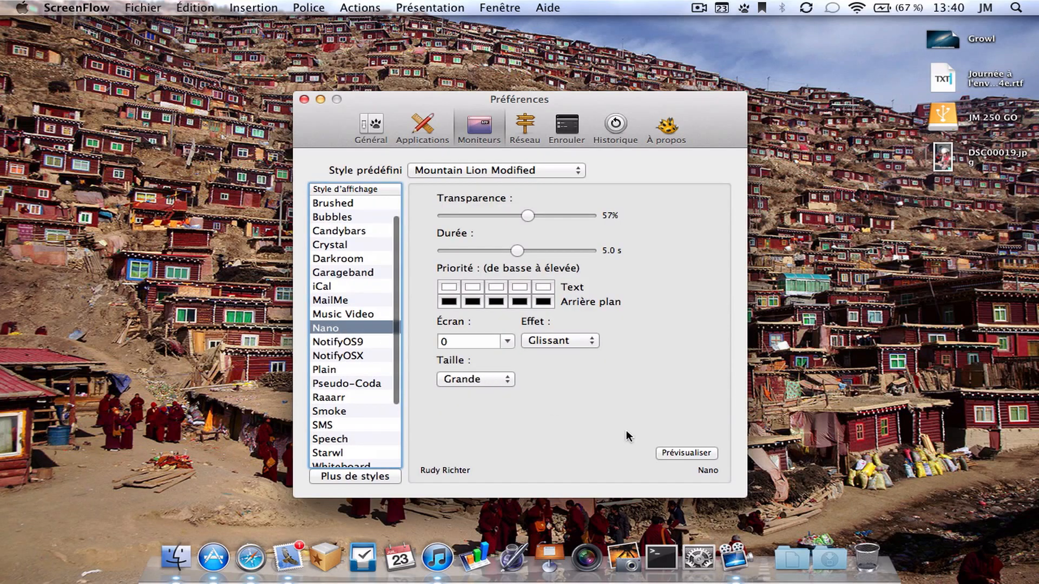
left_click(686, 453)
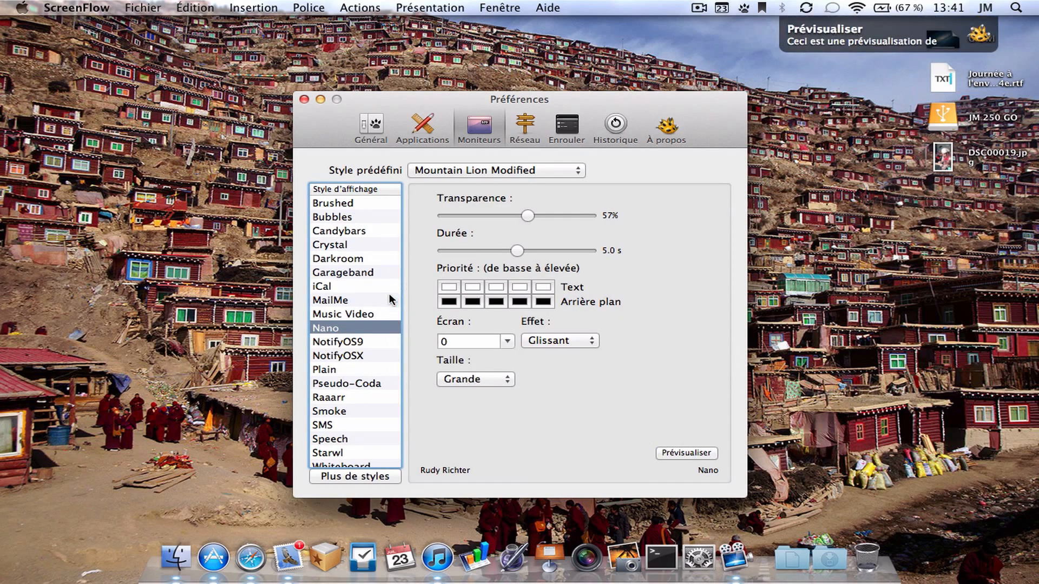
left_click(375, 316)
left_click(711, 455)
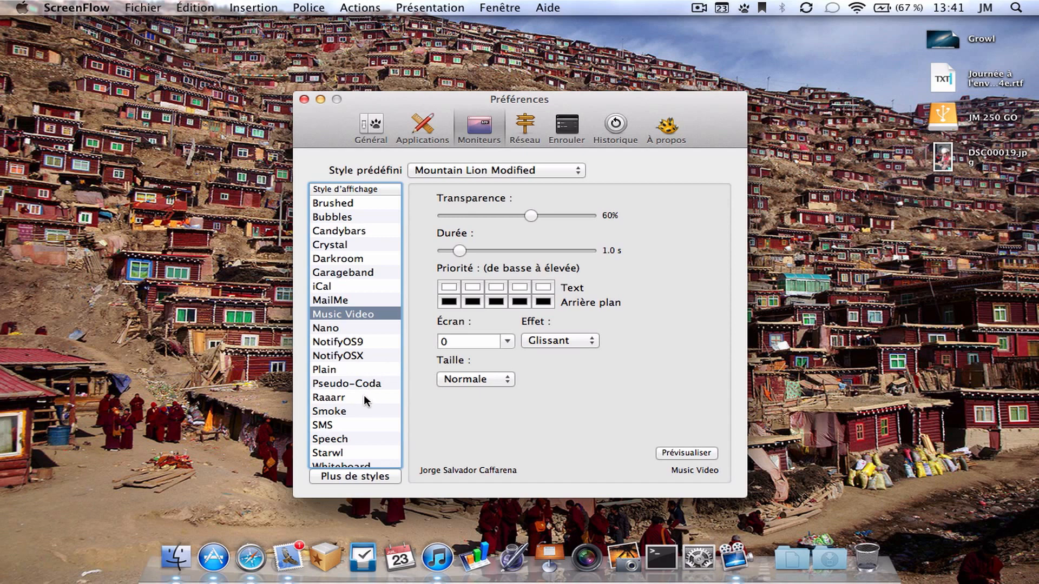
left_click(363, 455)
left_click(669, 457)
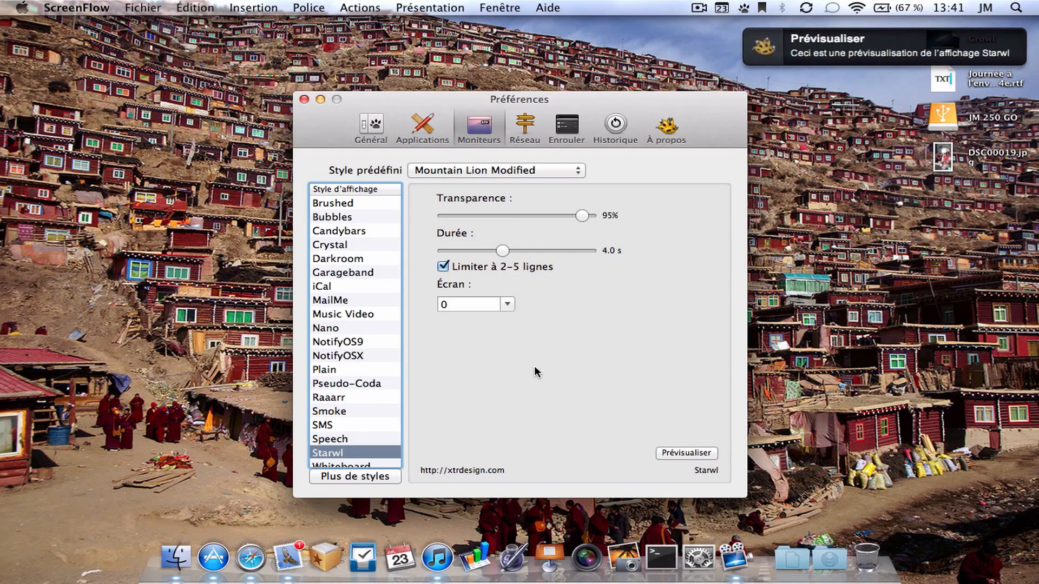
Preview the Smoke display style and dismiss its preview notification.
scroll(362, 377, "up", 2)
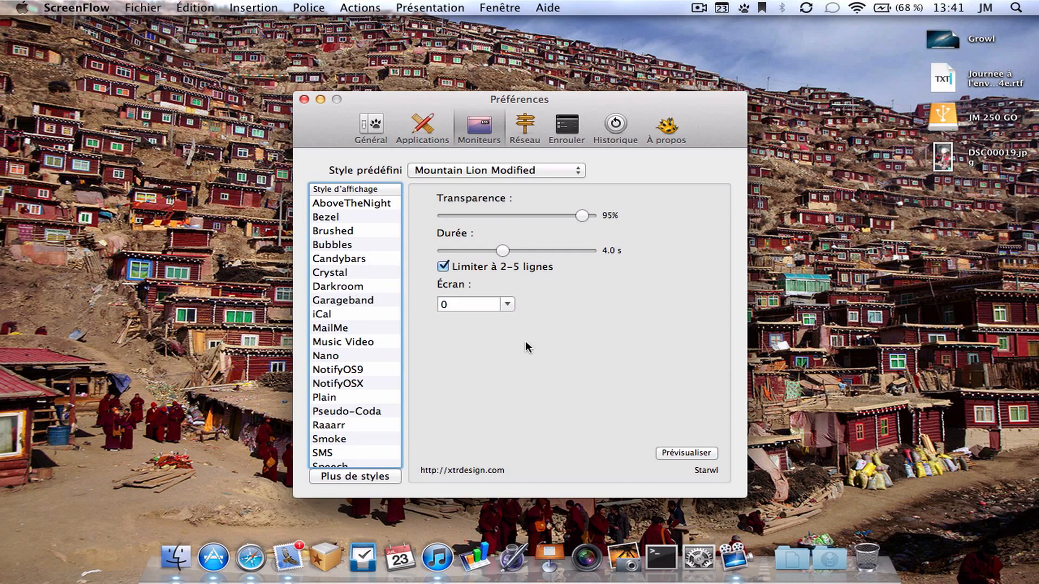
left_click(352, 439)
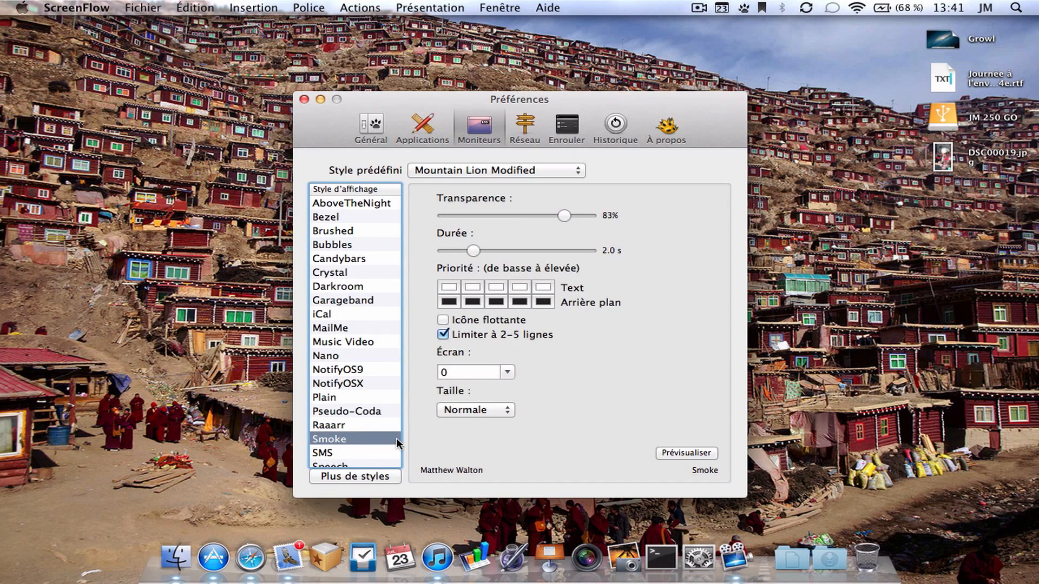
left_click(685, 452)
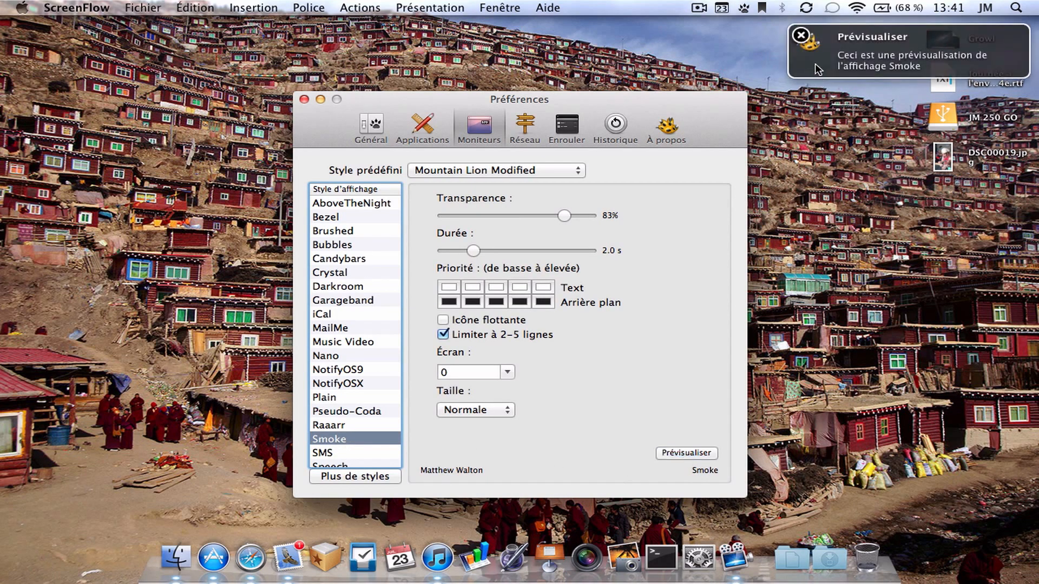
mouse_move(801, 38)
left_click(802, 38)
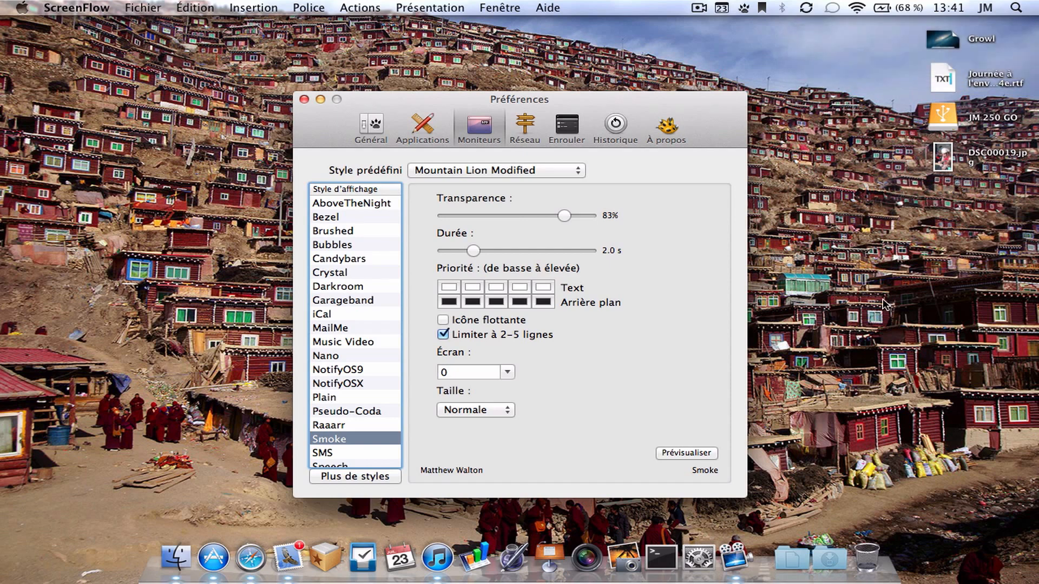
Preview the Smoke style many times in quick succession to demonstrate how its notifications stack up.
left_click(701, 448)
left_click(701, 448)
left_click(700, 448)
left_click(701, 448)
left_click(701, 449)
left_click(700, 448)
left_click(701, 448)
left_click(701, 448)
left_click(701, 448)
left_click(701, 449)
left_click(700, 448)
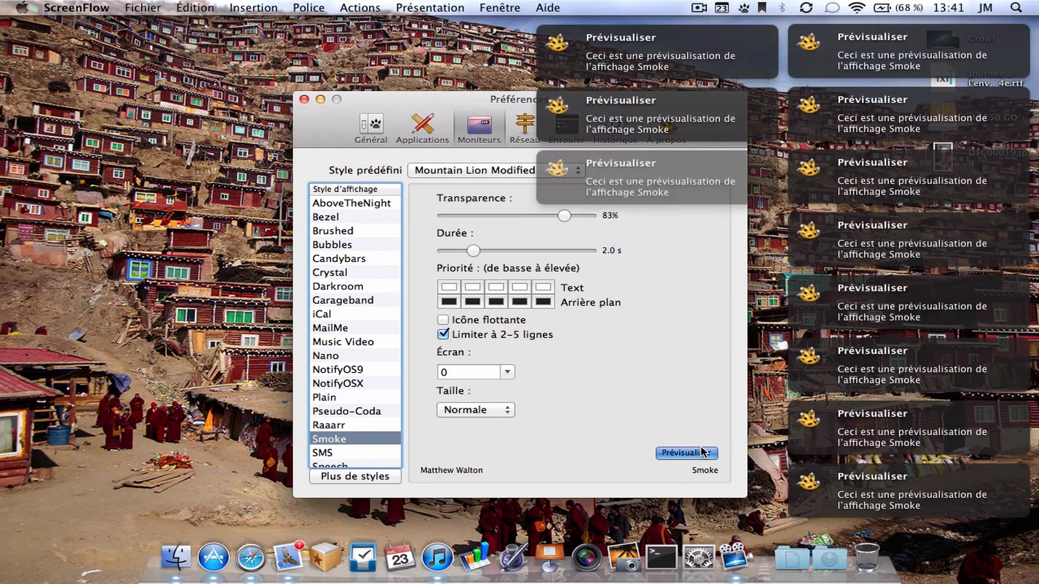
left_click(701, 448)
left_click(701, 448)
left_click(701, 448)
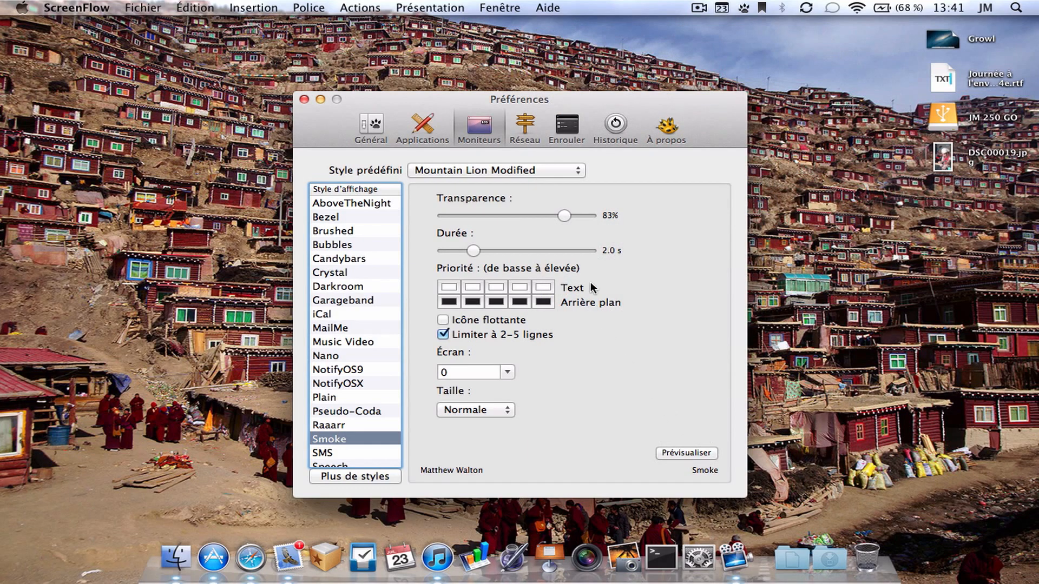
Set the default notification style to Smoke.
scroll(347, 356, "up", 2)
left_click(579, 171)
mouse_move(548, 15)
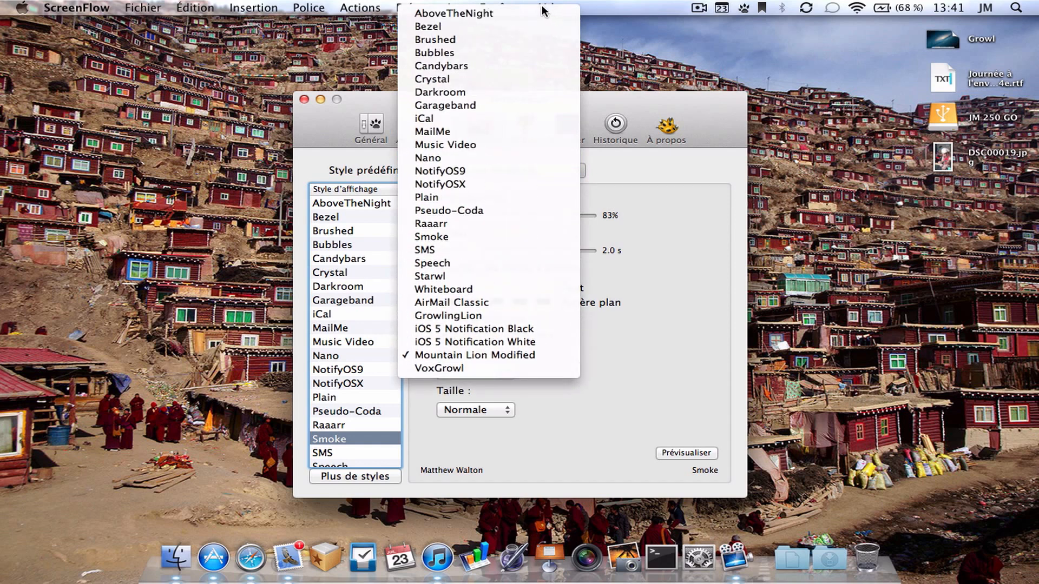
left_click(501, 236)
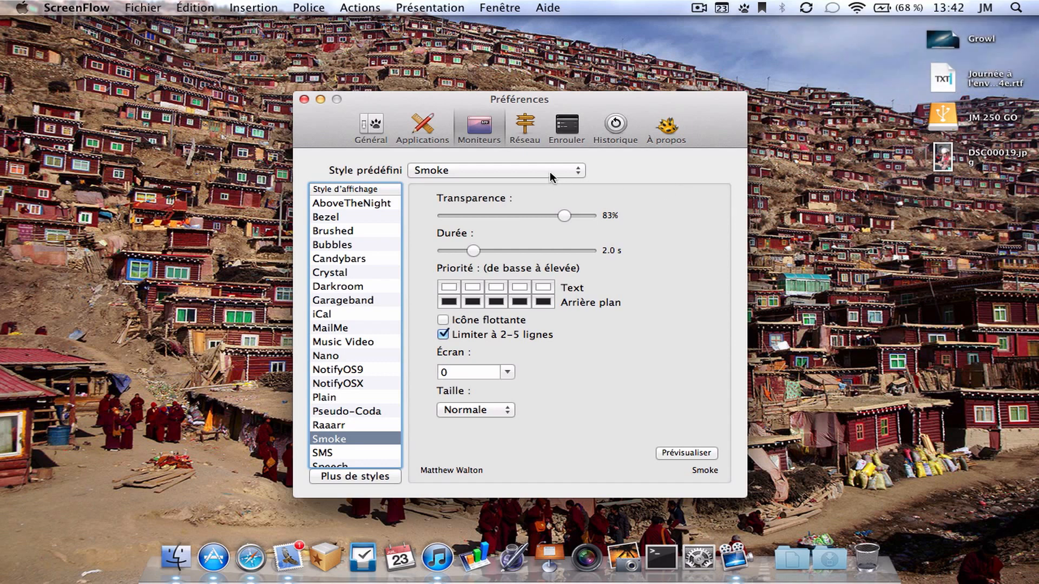
Preview the AirMail Classic style, set its transparency to 100% and preview it again.
scroll(344, 398, "down", 5)
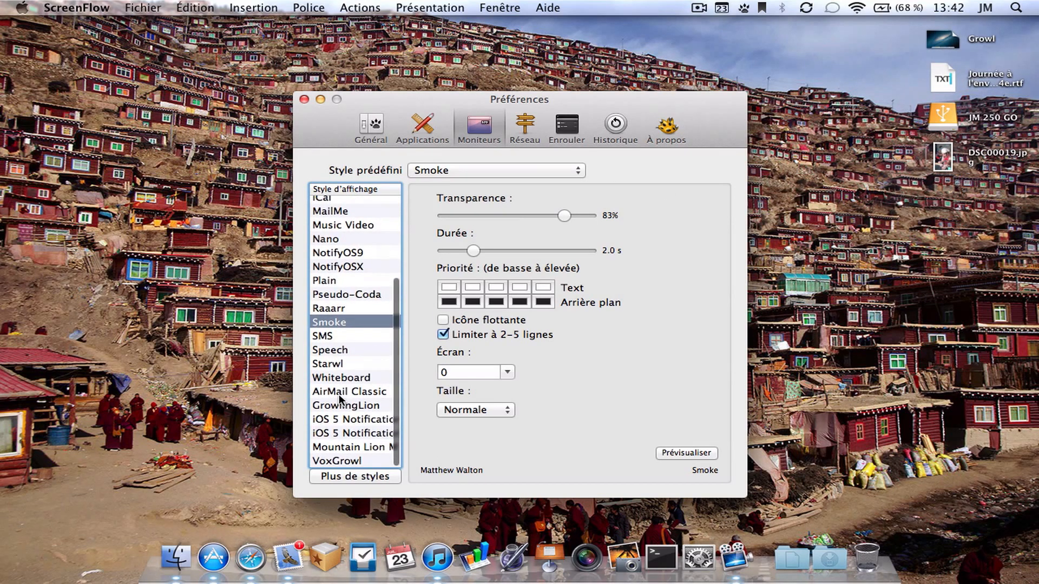
left_click(383, 393)
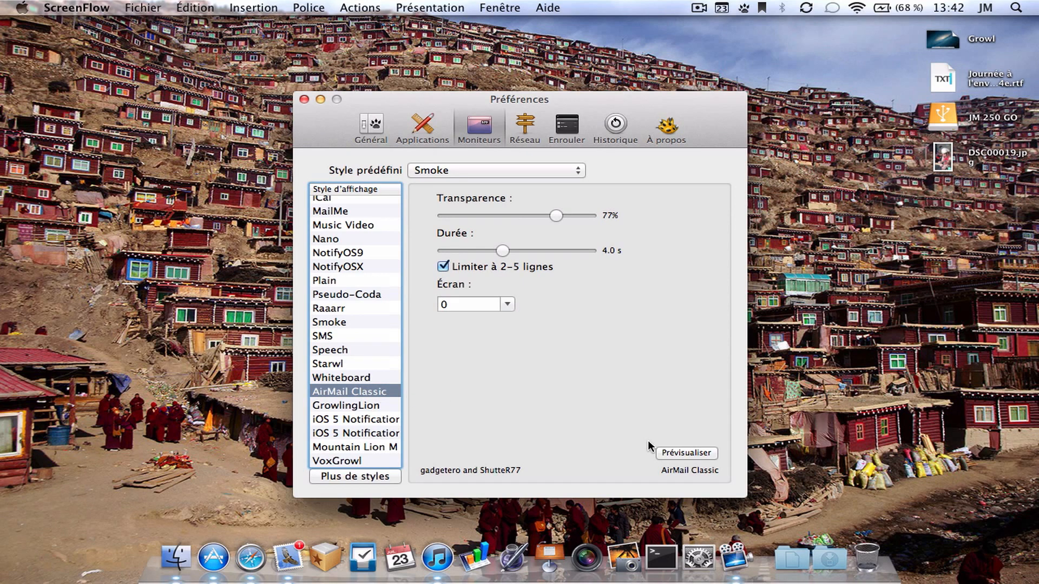
left_click(680, 453)
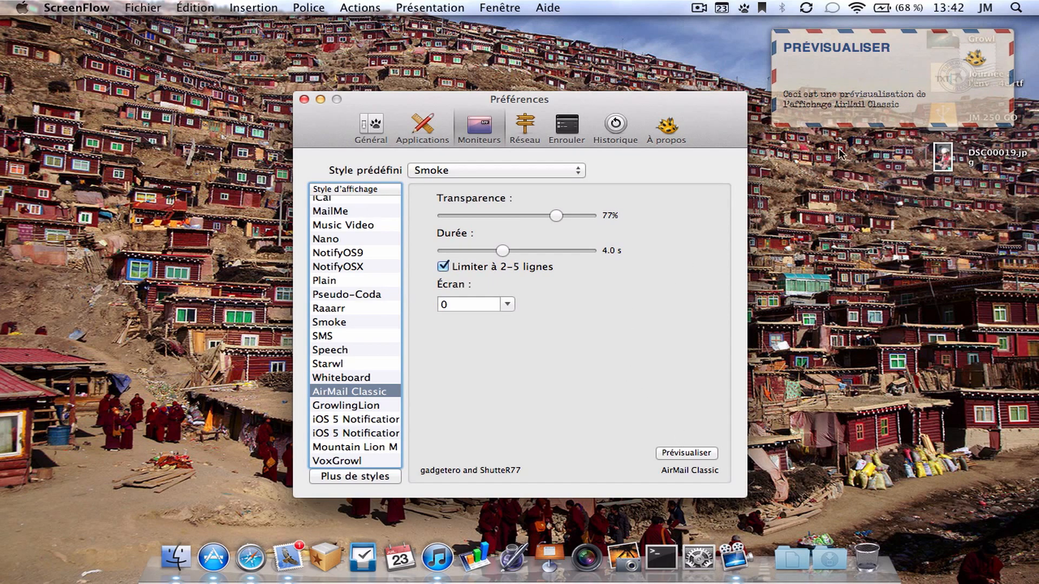
mouse_move(897, 106)
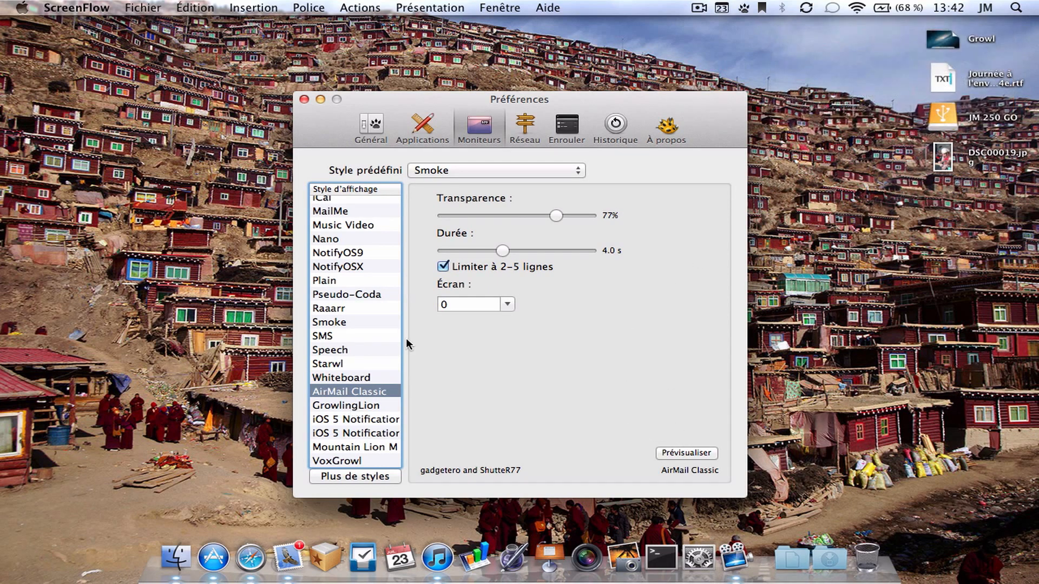
left_click_drag(553, 217, 605, 215)
left_click(710, 453)
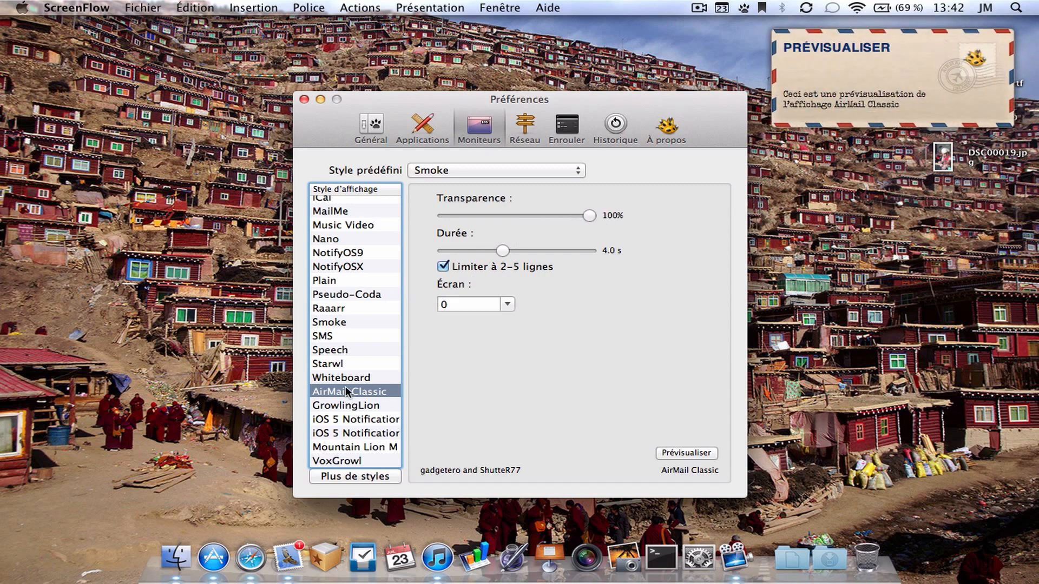
Preview the GrowlingLion, iOS 5 Notification Black and iOS 5 Notification White display styles.
left_click(373, 406)
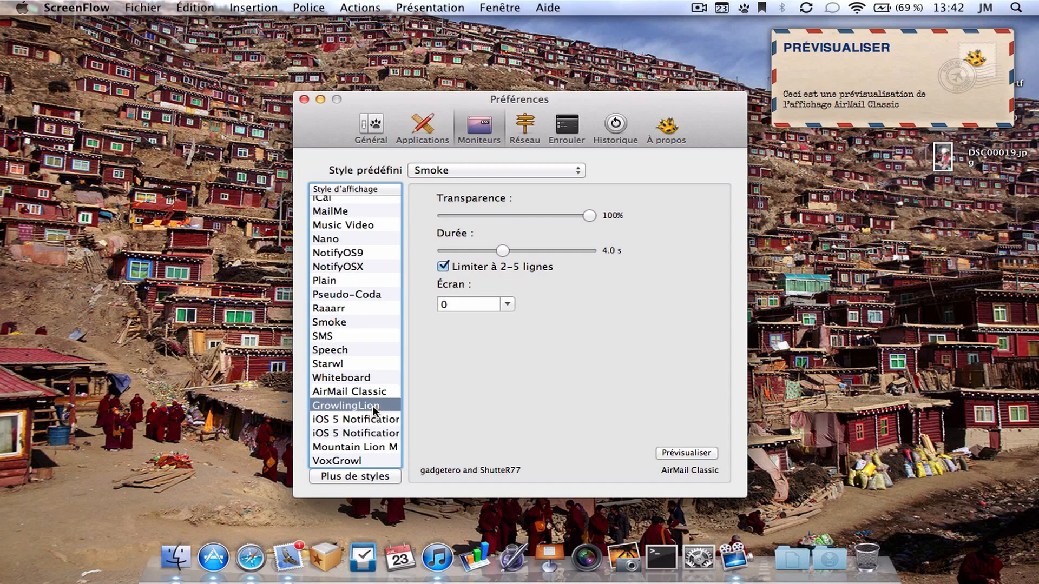
left_click(690, 453)
mouse_move(907, 70)
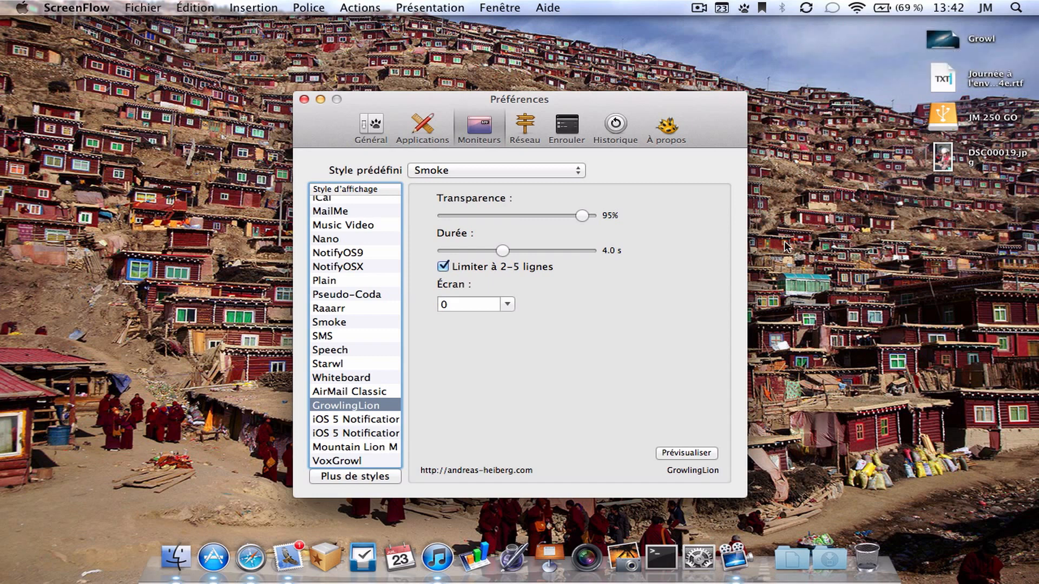
left_click(382, 420)
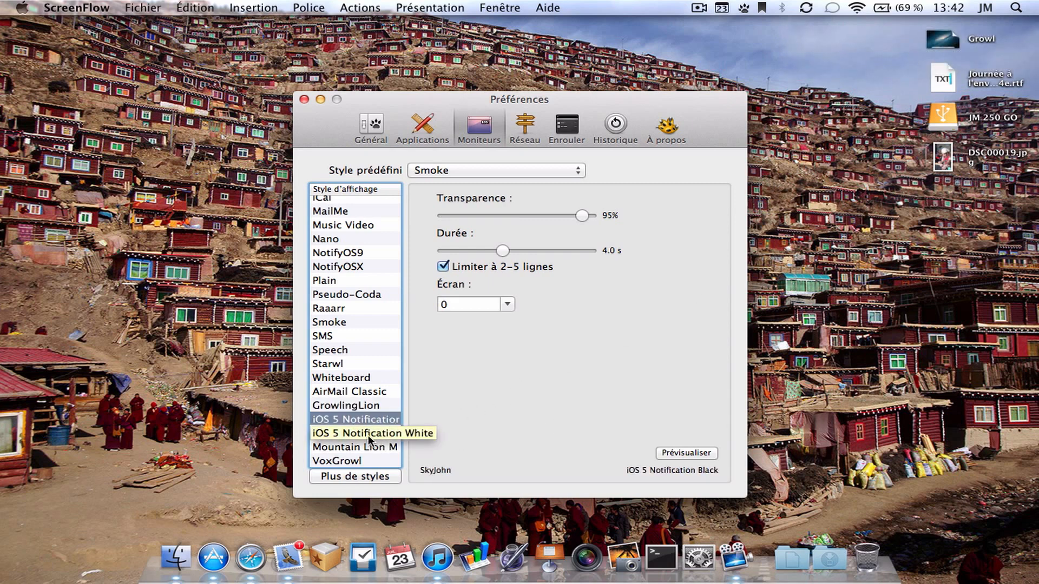
left_click(696, 452)
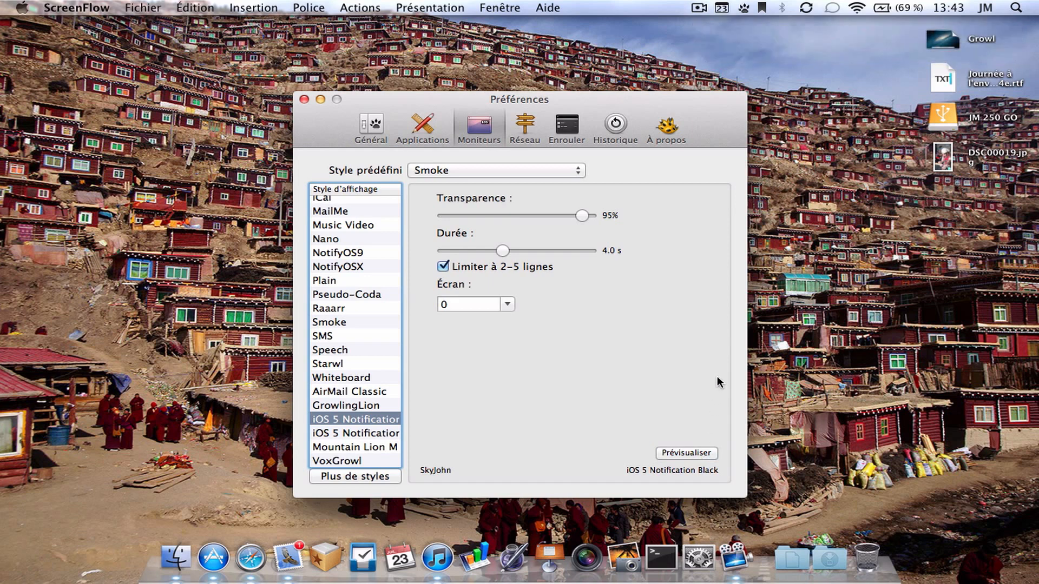
left_click(370, 434)
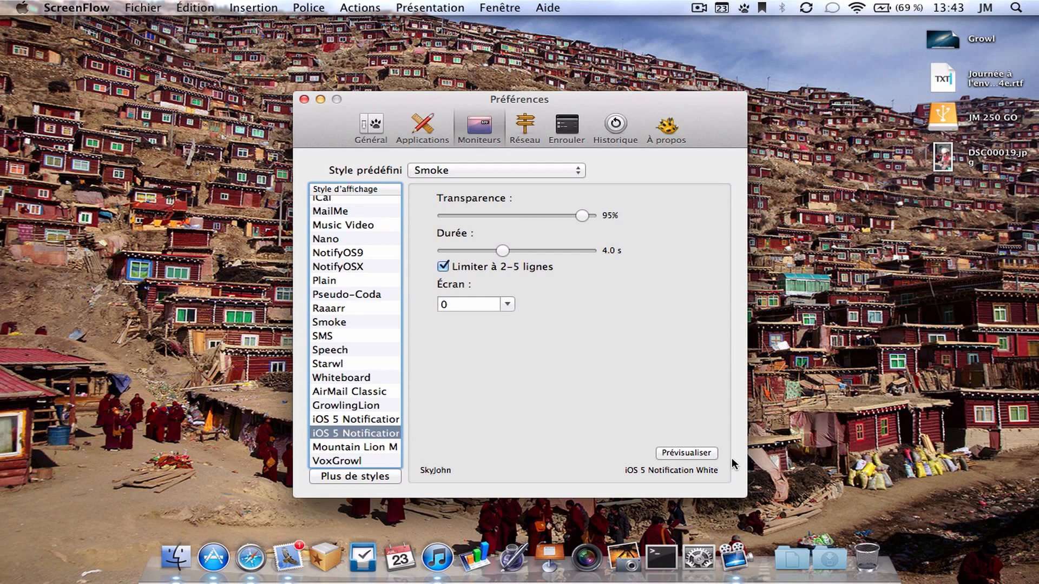
left_click(710, 455)
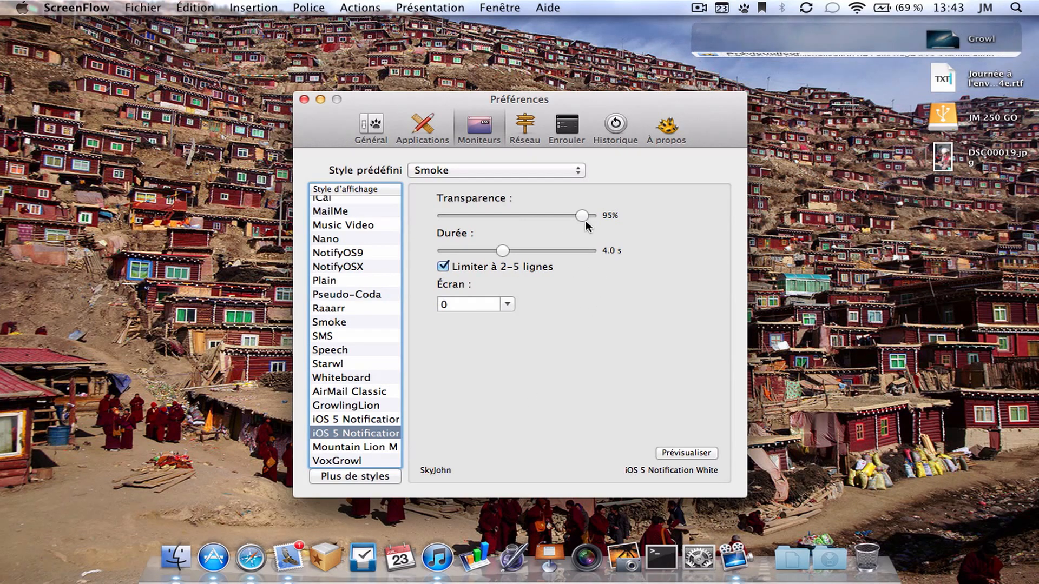
Preview the Mountain Lion Modified and VoxGrowl display styles.
scroll(369, 421, "down", 3)
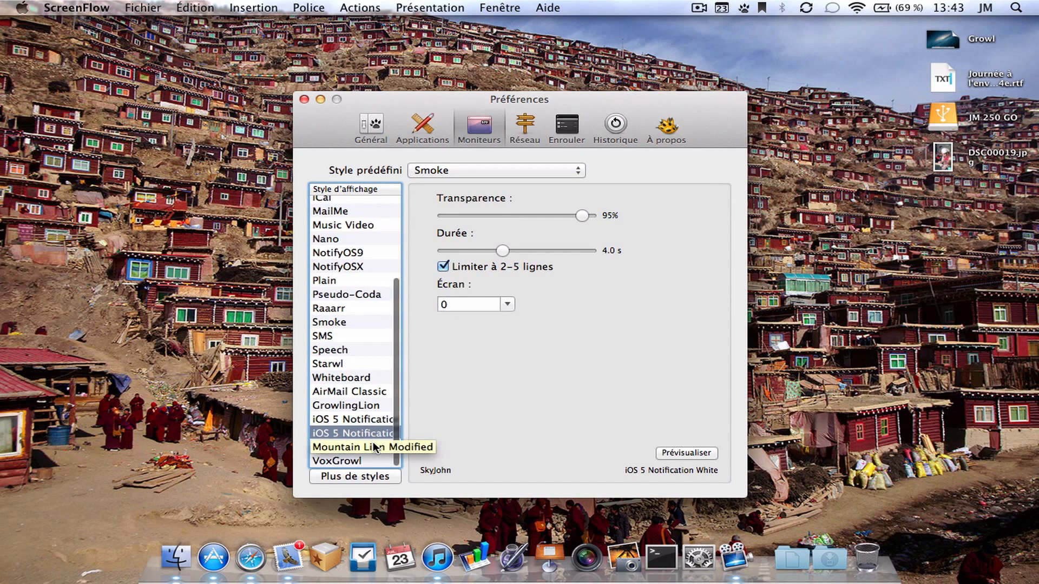
left_click(374, 448)
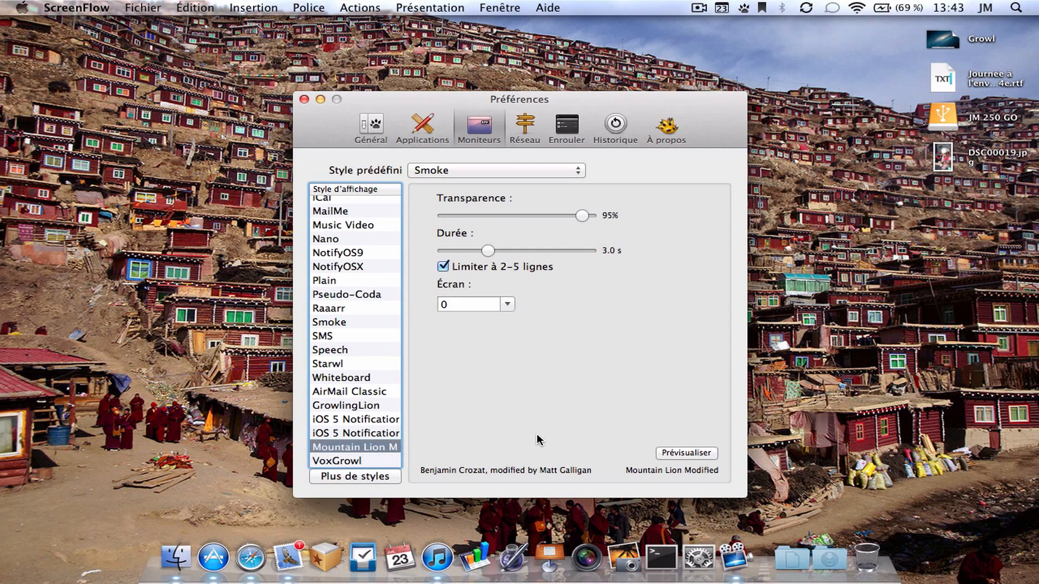
left_click(686, 453)
left_click(353, 461)
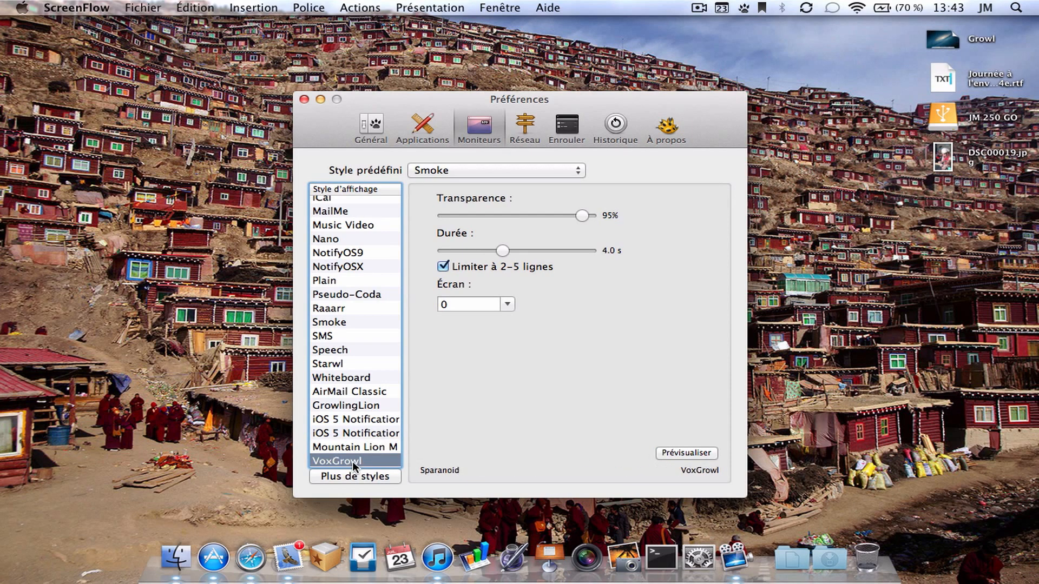
left_click(695, 453)
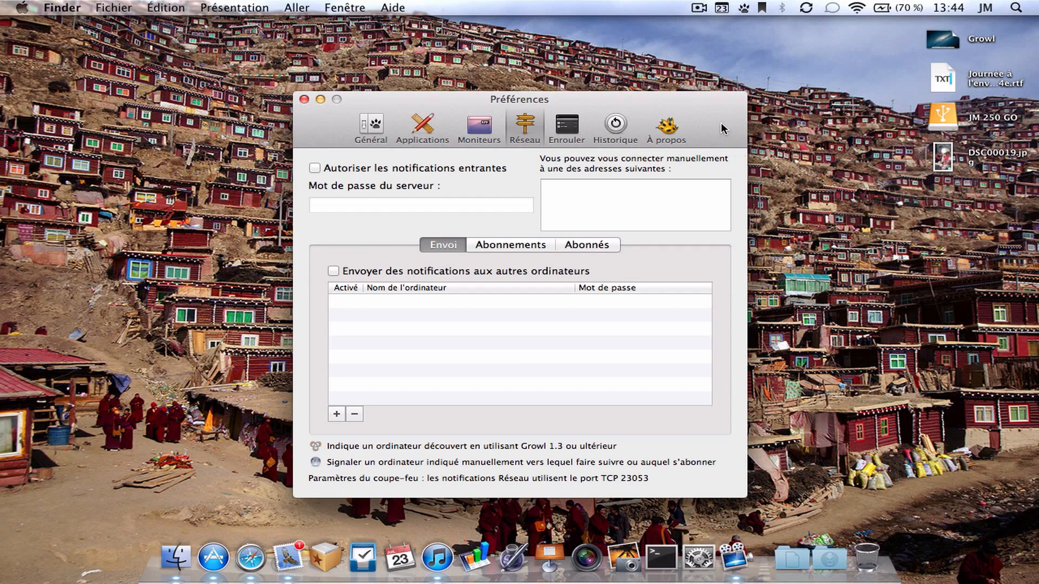
Check Twitter's logging option in the application settings, and set the notification rollup to collect only logged notes.
left_click(567, 125)
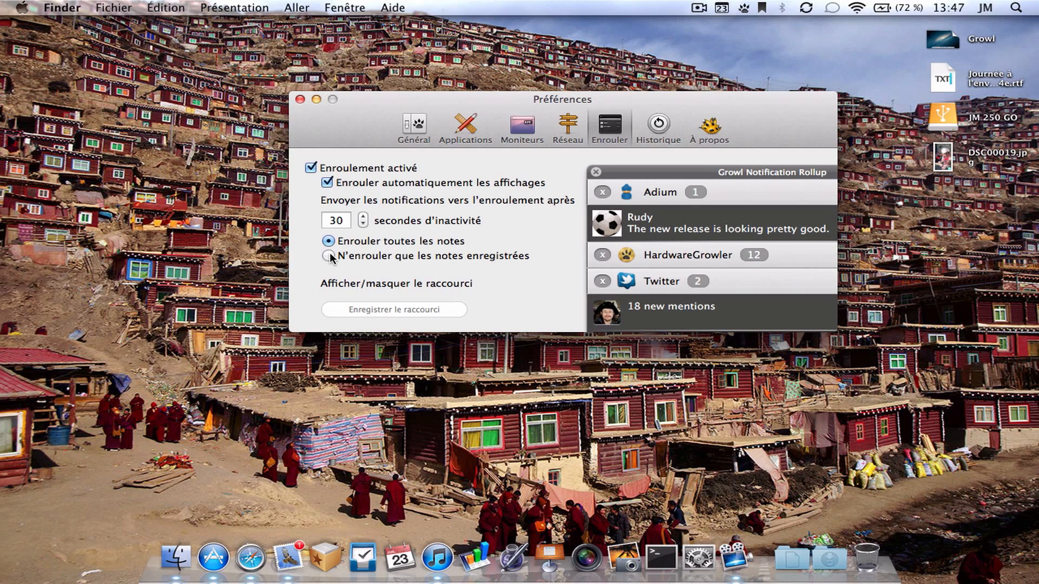
left_click(470, 137)
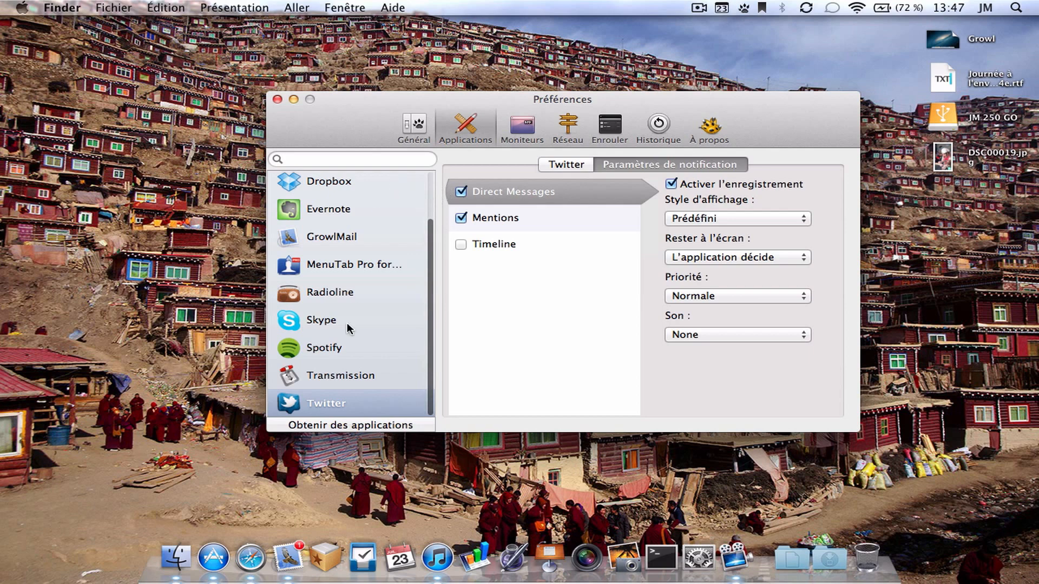
left_click(573, 167)
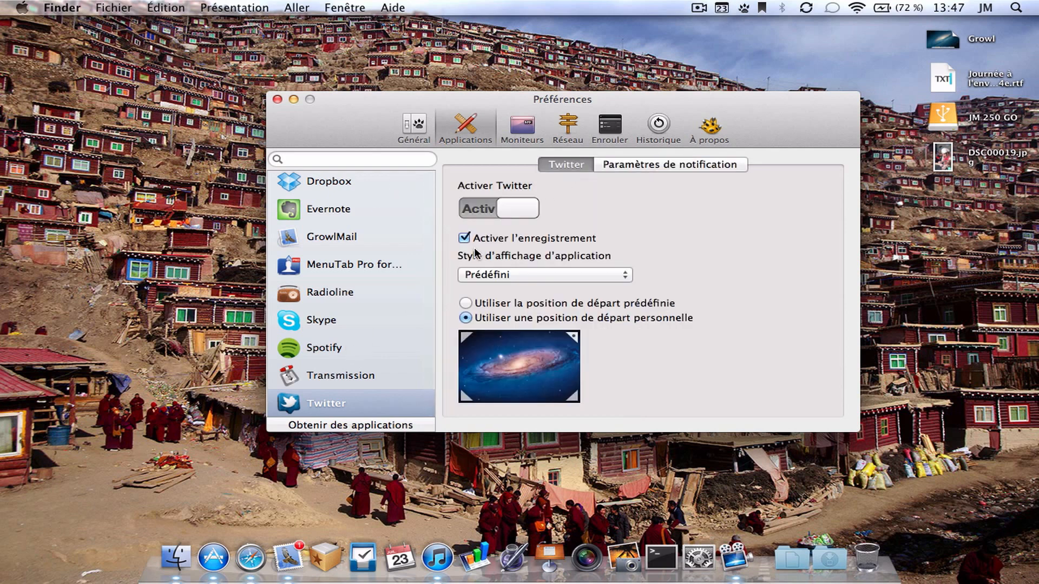
left_click(620, 133)
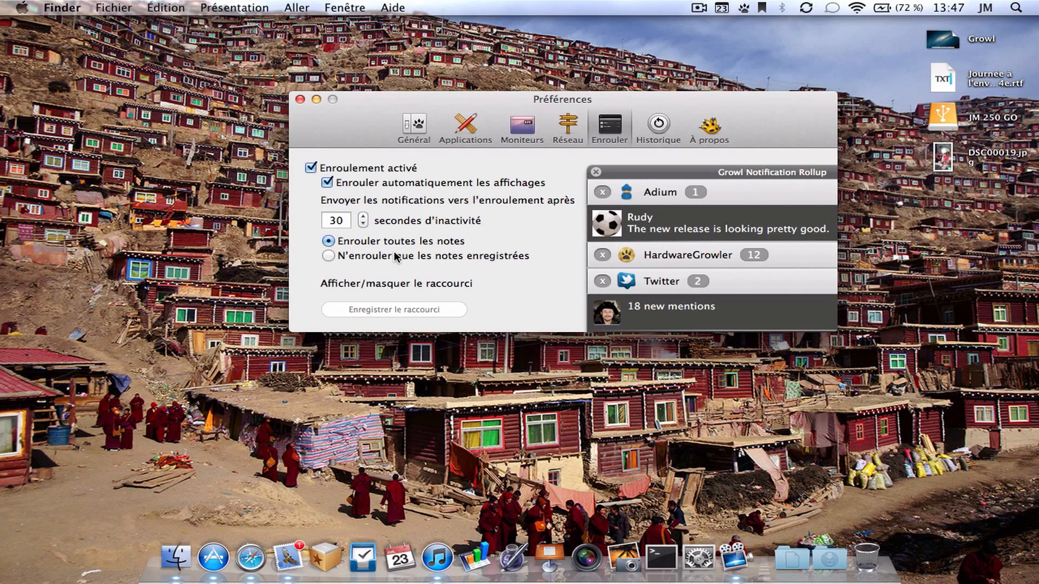
left_click(329, 256)
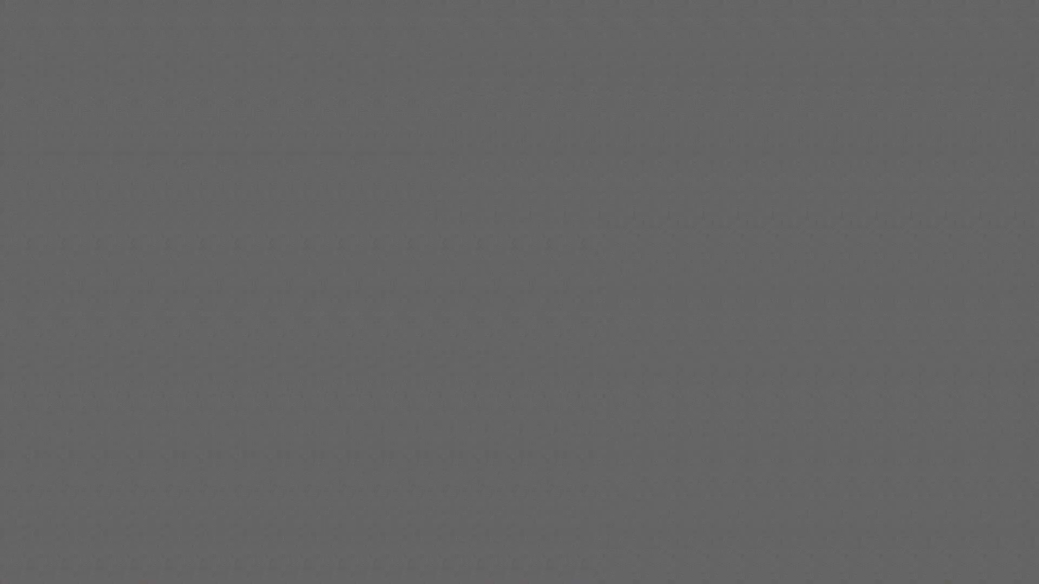
Show the notification history and compare it with the recent notifications listed by Growl's status item.
left_click(634, 114)
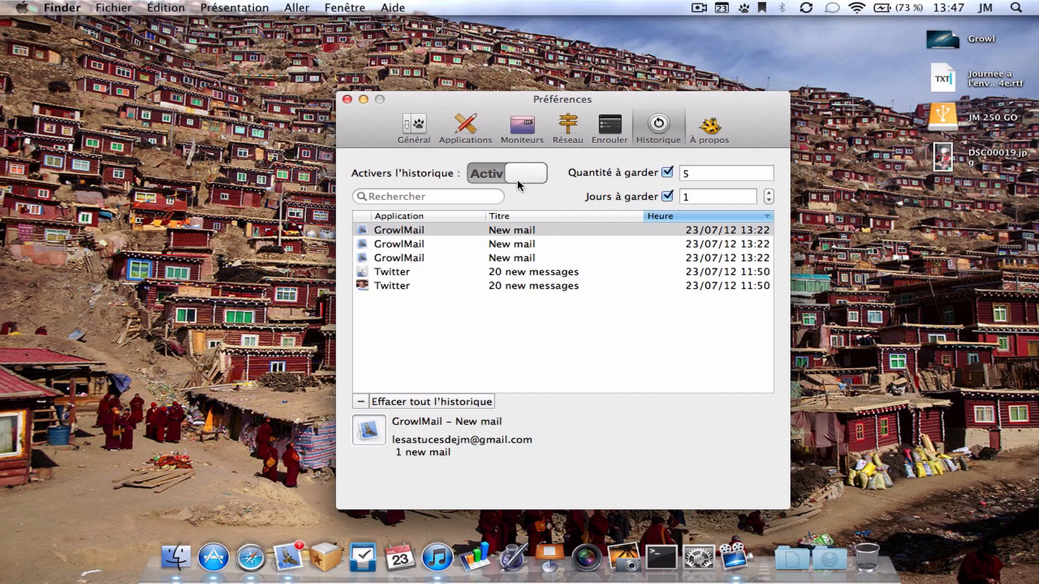
left_click(744, 8)
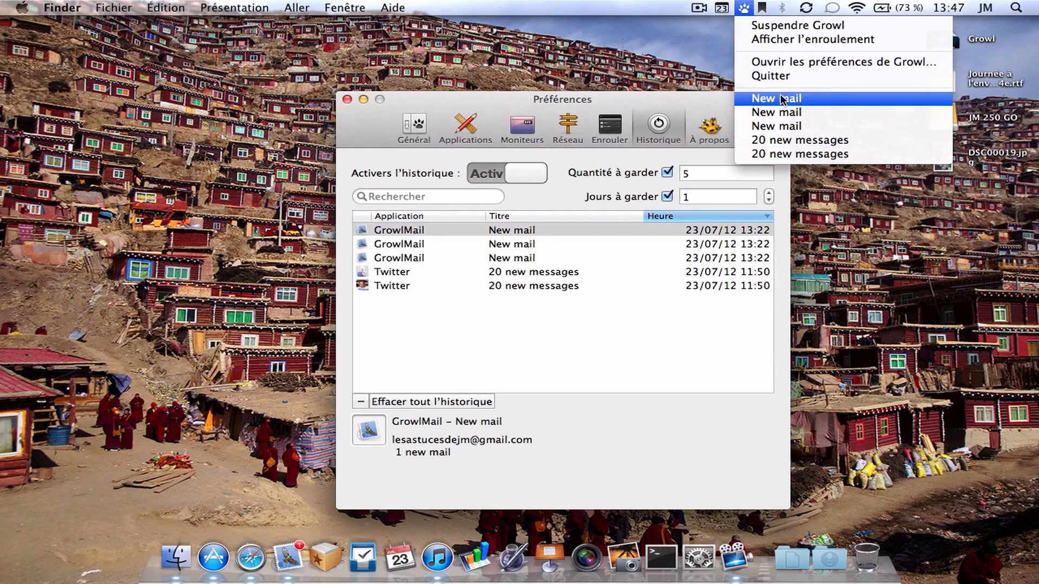
left_click(605, 169)
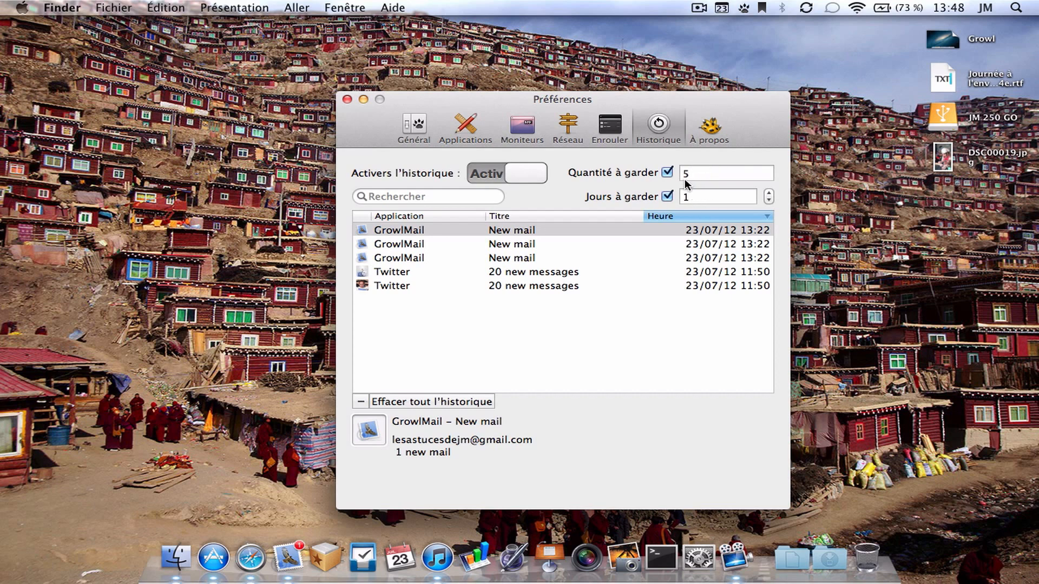
Examine the history's quantity and days retention limits, and view the details of a GrowlMail and a Twitter entry.
left_click(668, 173)
left_click(668, 199)
left_click(473, 304)
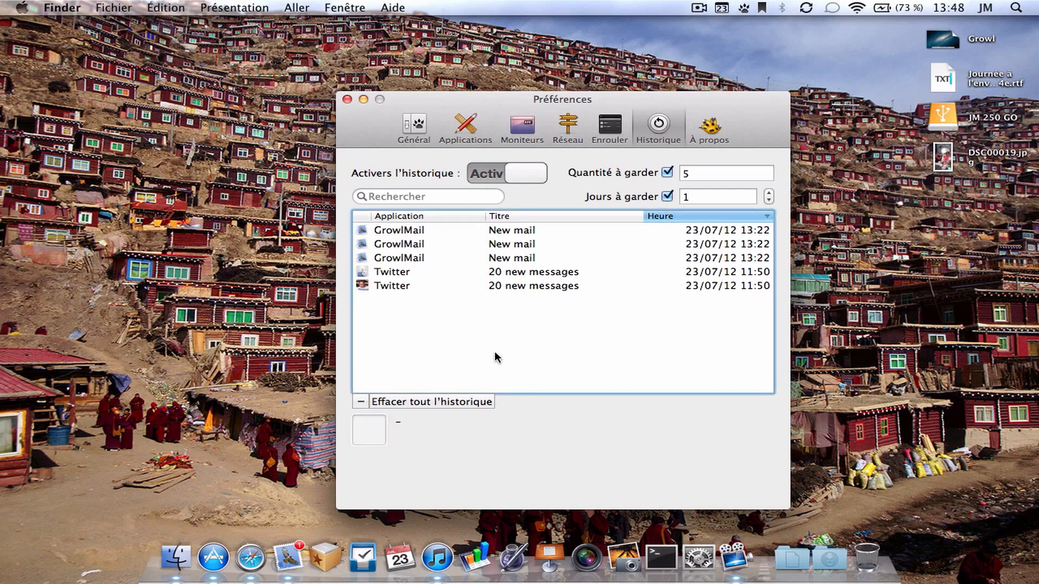
left_click(417, 228)
left_click(420, 271)
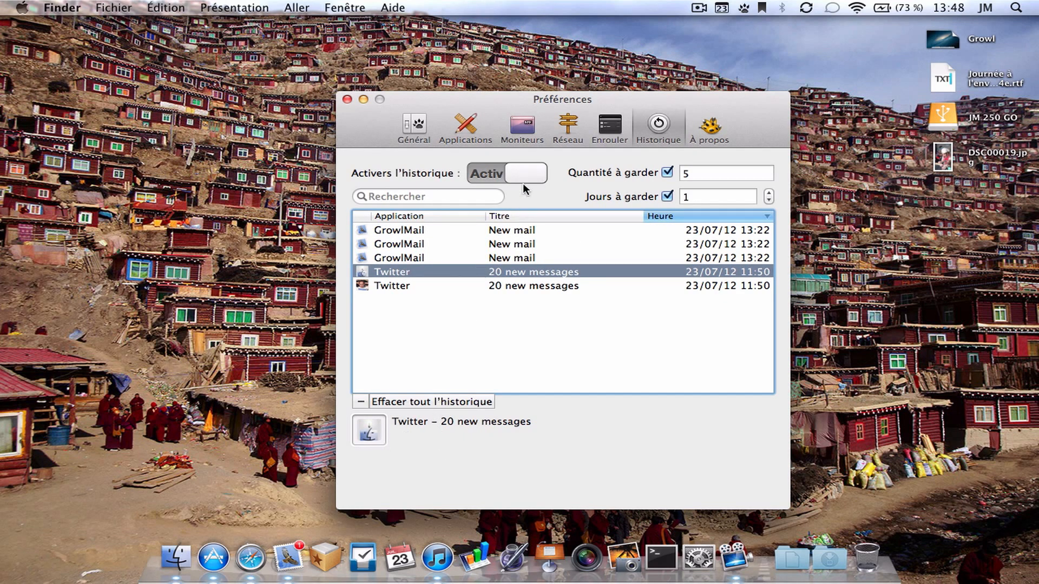
Read through the Growl version and development team credits.
left_click(700, 135)
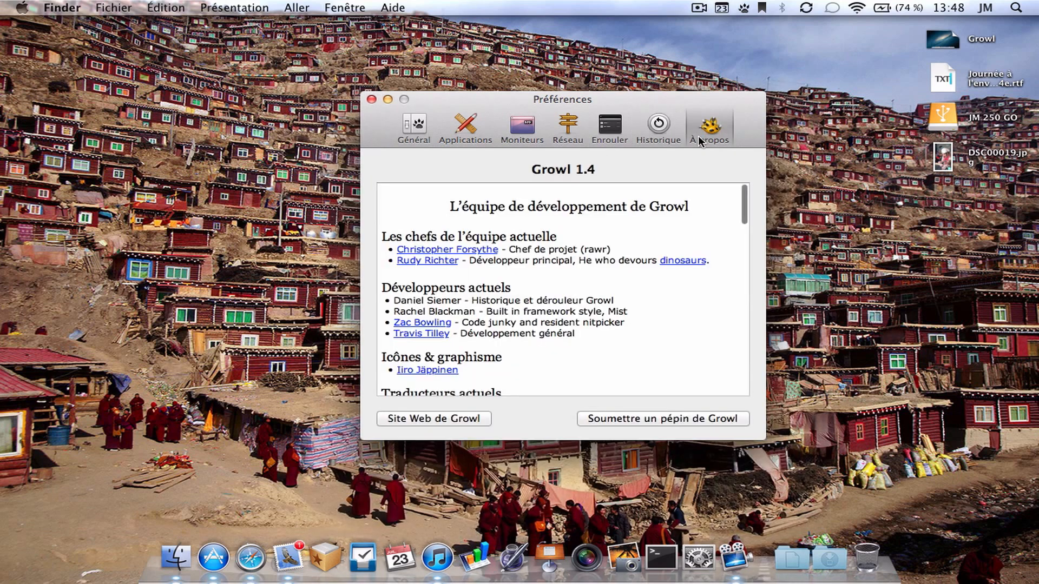
scroll(538, 352, "down", 10)
scroll(539, 353, "up", 10)
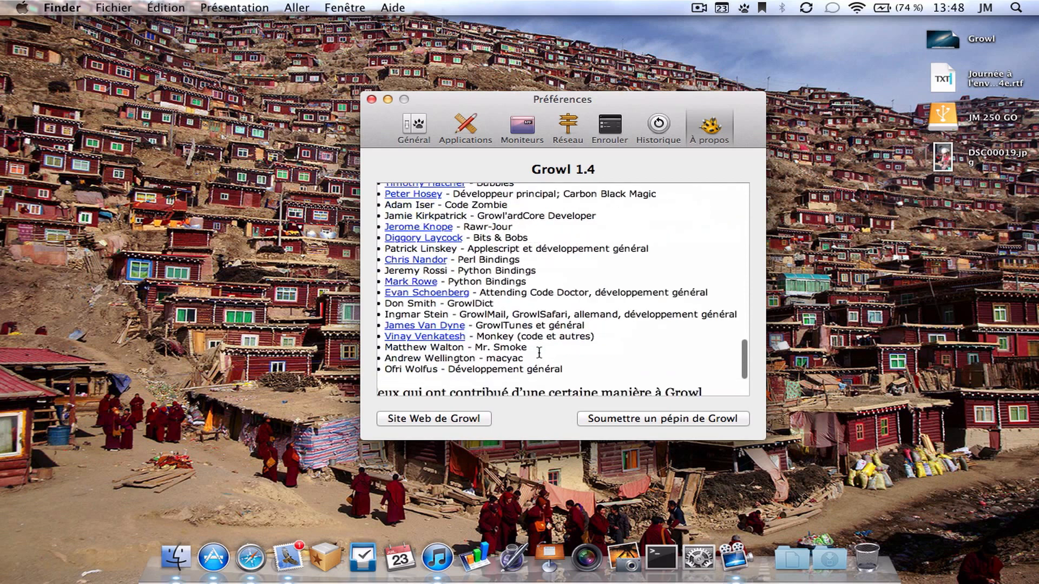
Return to the display styles and preview the GrowlingLion style.
scroll(539, 352, "down", 1)
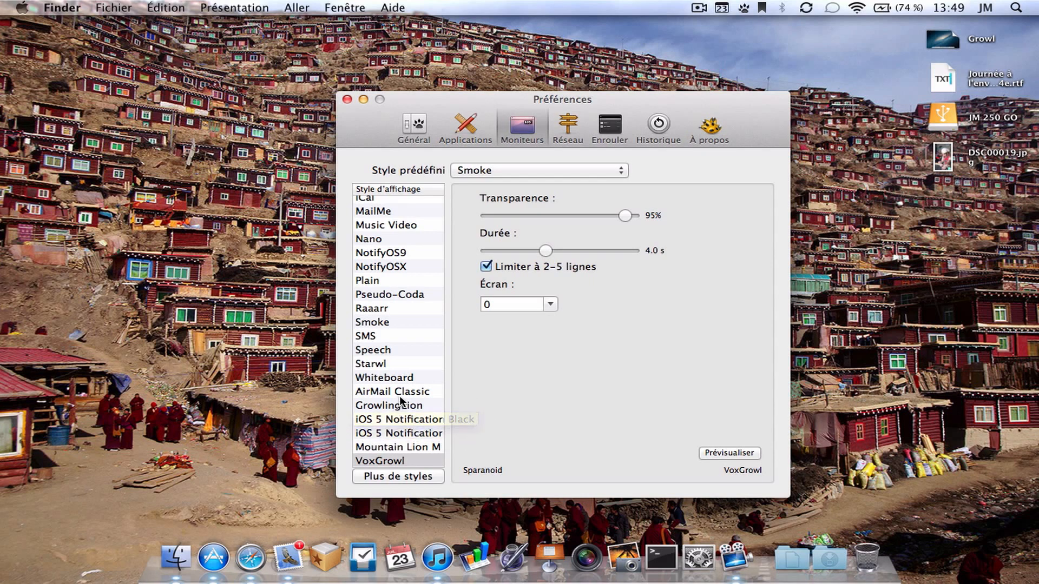
left_click(398, 403)
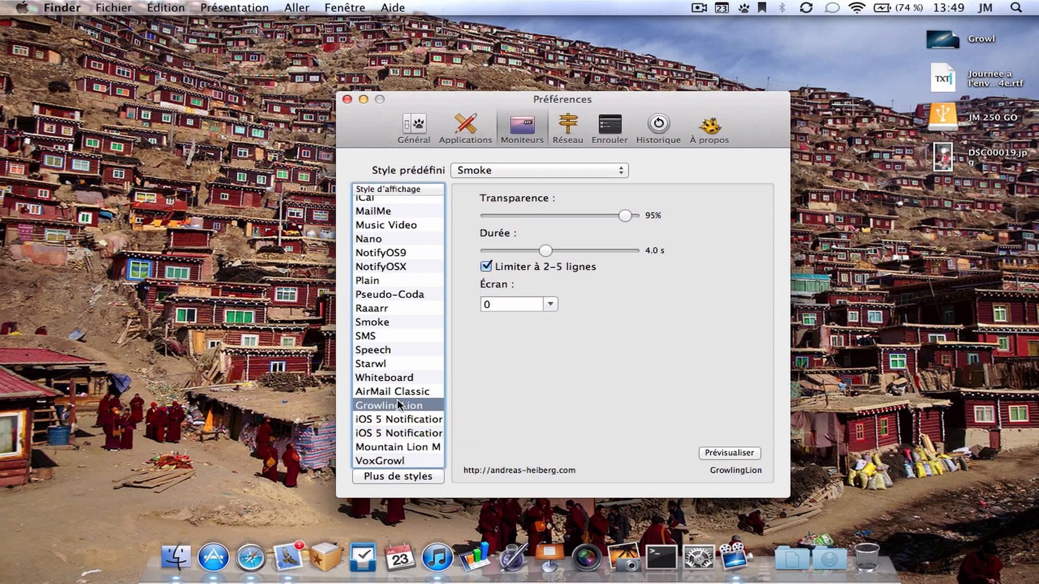
left_click(738, 452)
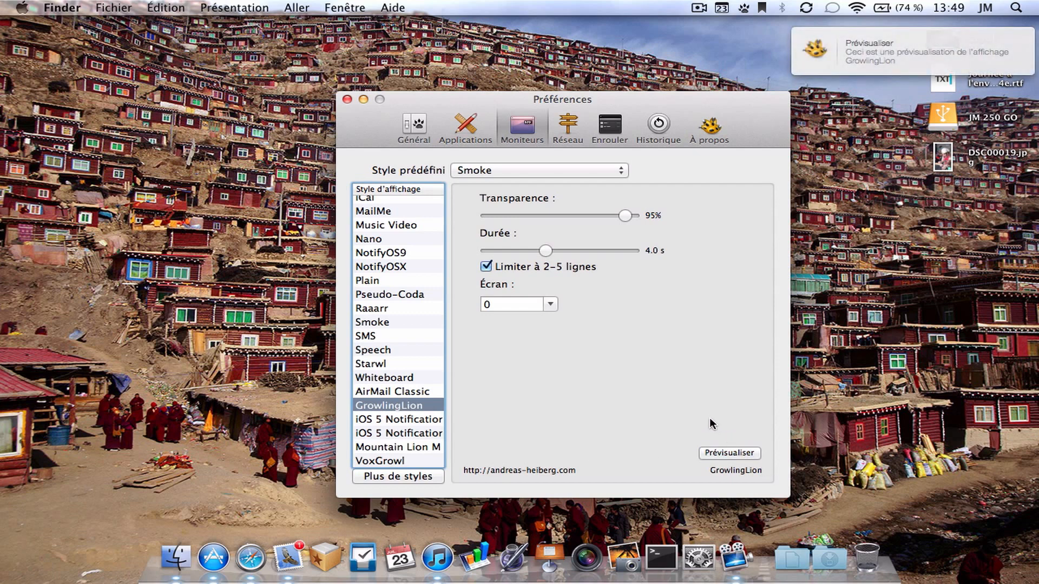
Switch to the browser and look through the list of visual Growl styles on growl.info/styles.
key("ctrl+Right")
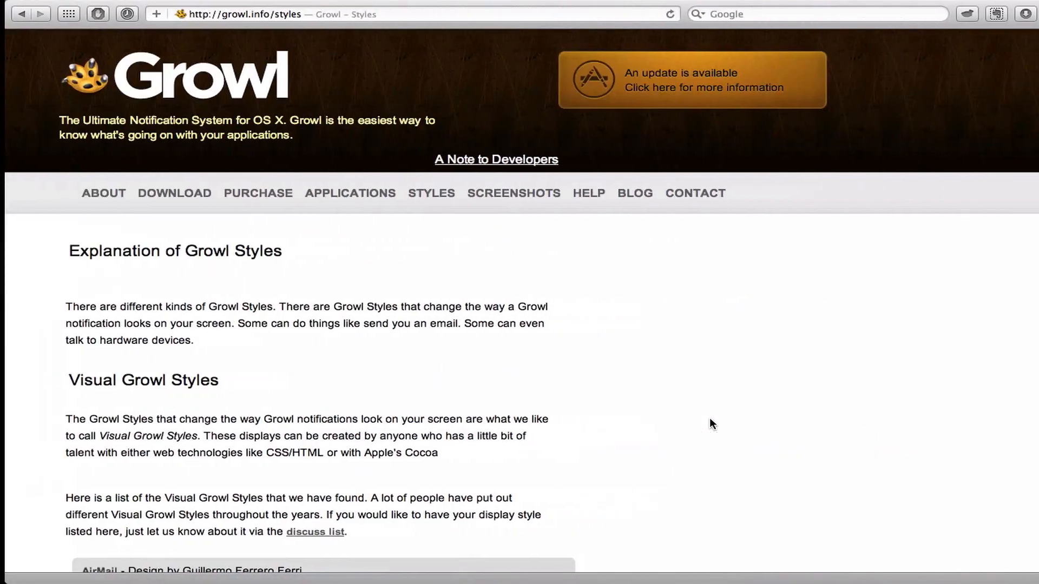
scroll(710, 420, "down", 10)
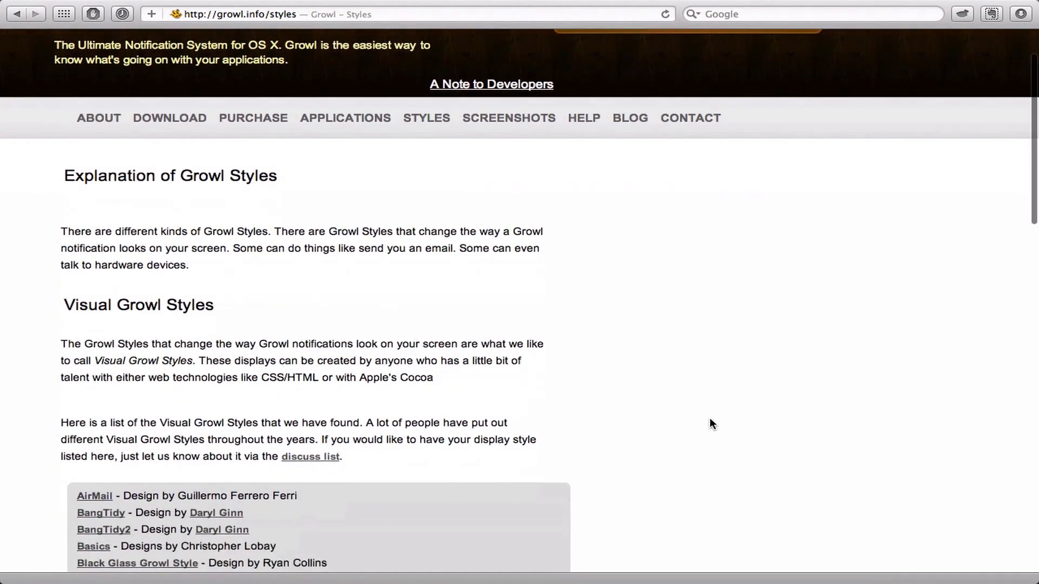
scroll(710, 417, "up", 10)
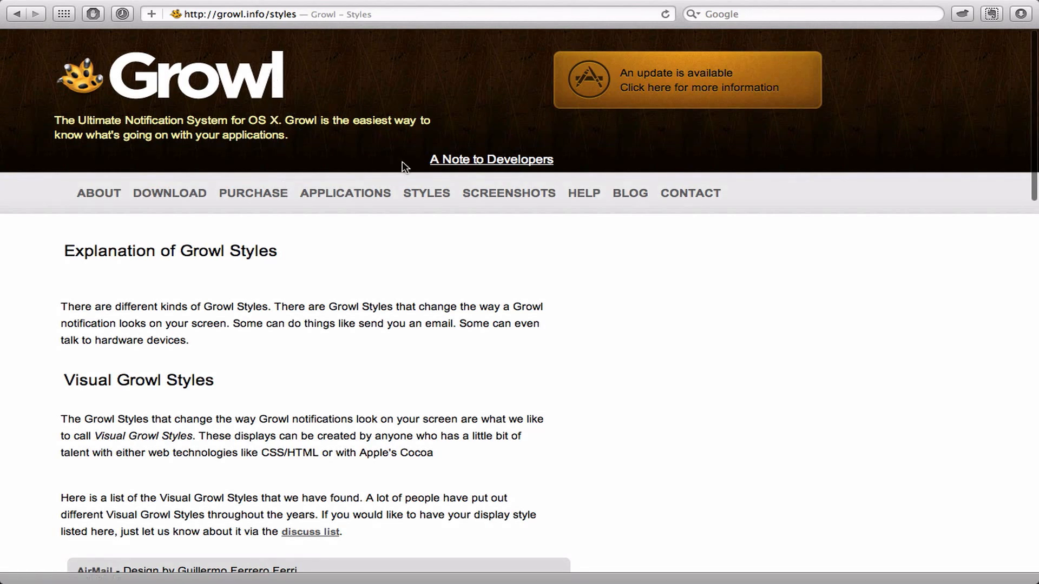
scroll(727, 343, "down", 11)
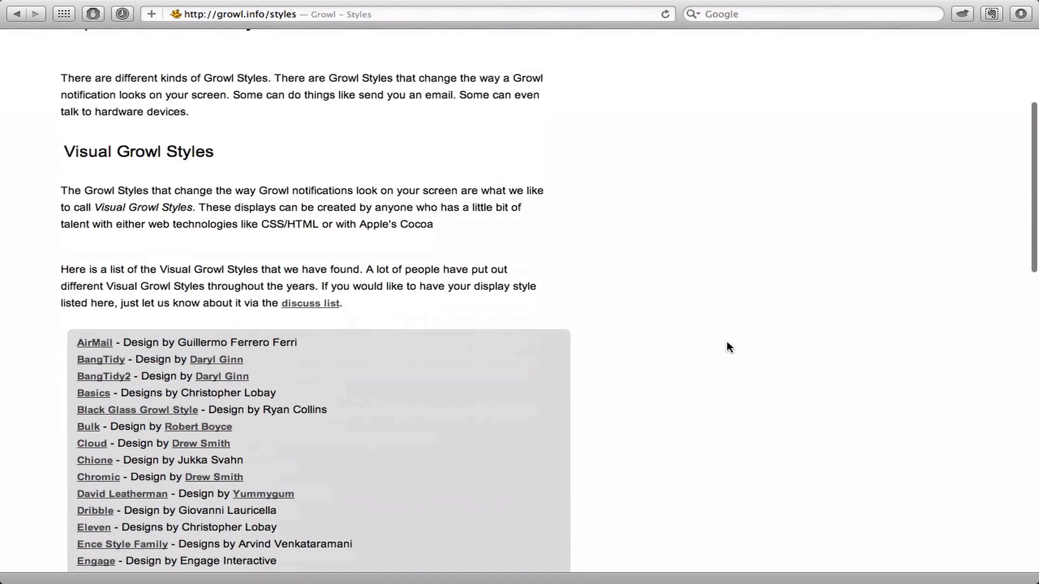
scroll(727, 342, "down", 5)
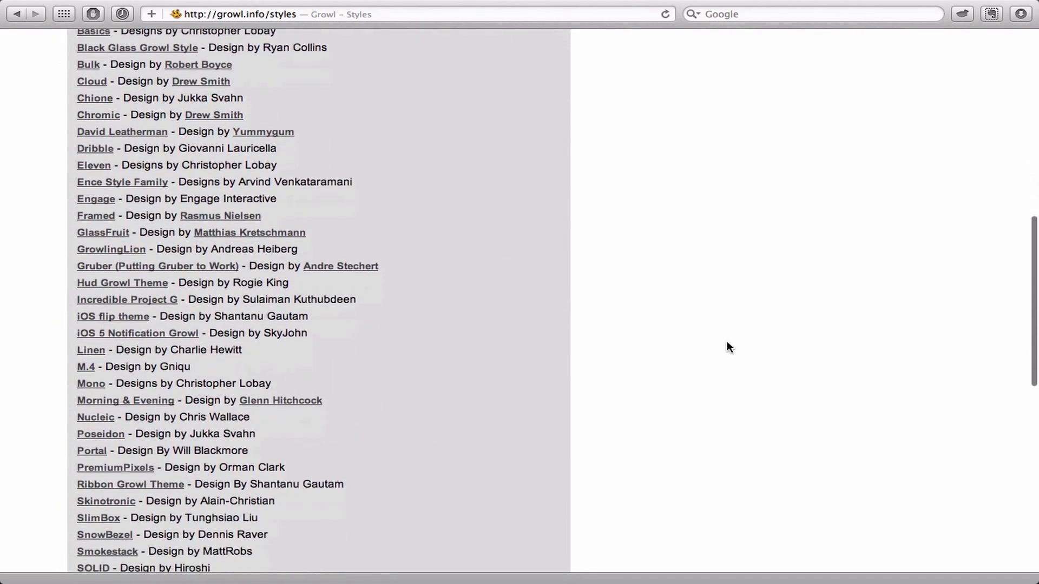
scroll(726, 347, "up", 4)
scroll(587, 297, "up", 1)
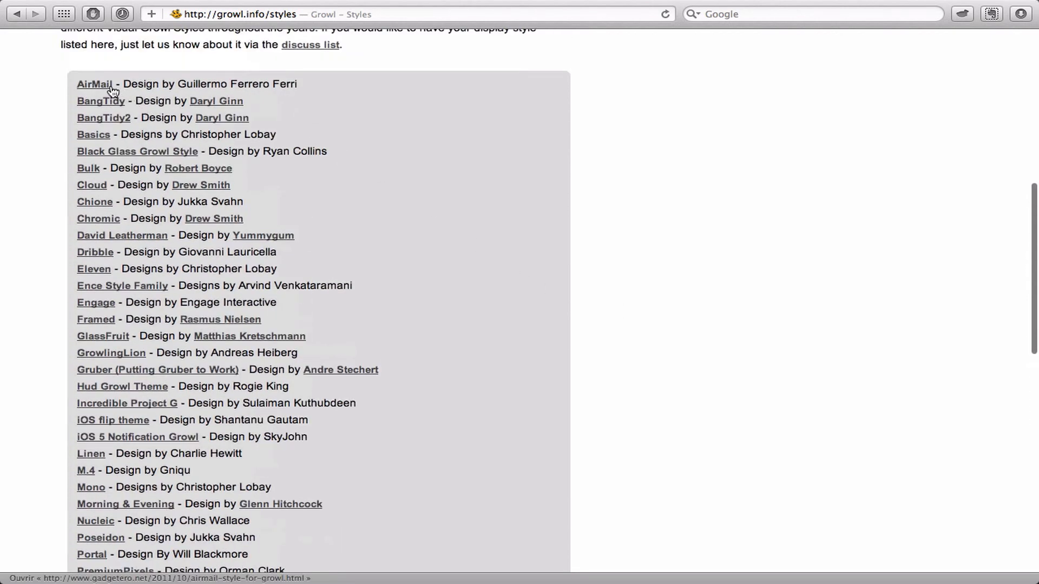
scroll(586, 355, "down", 1)
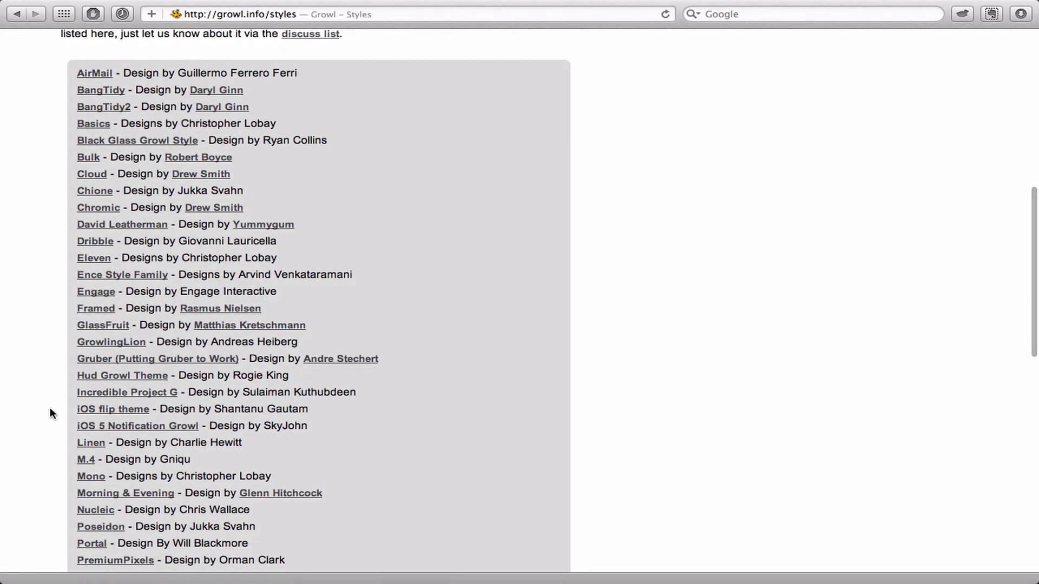
scroll(50, 412, "down", 1)
scroll(50, 412, "down", 10)
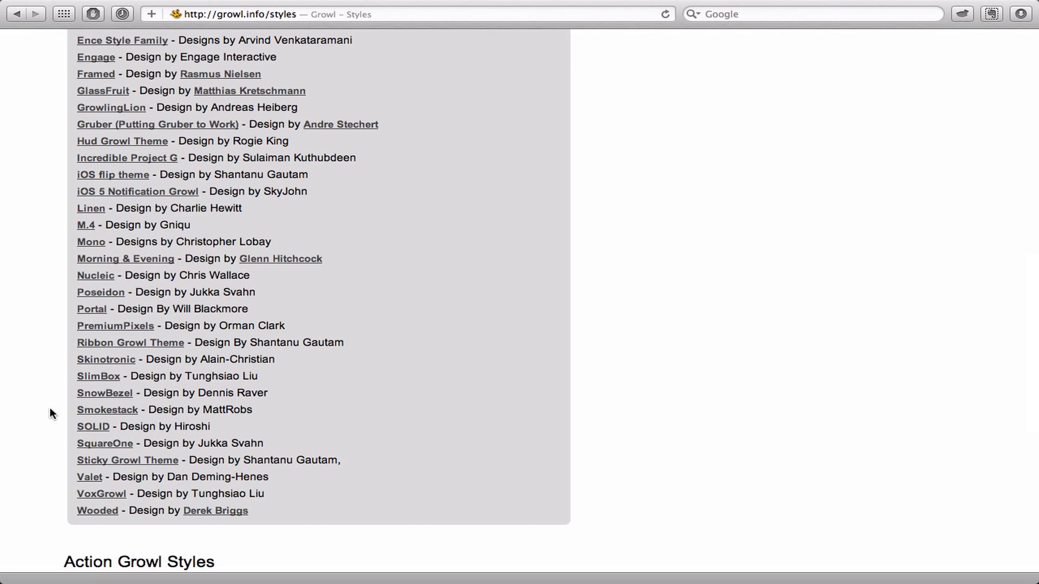
scroll(50, 409, "up", 2)
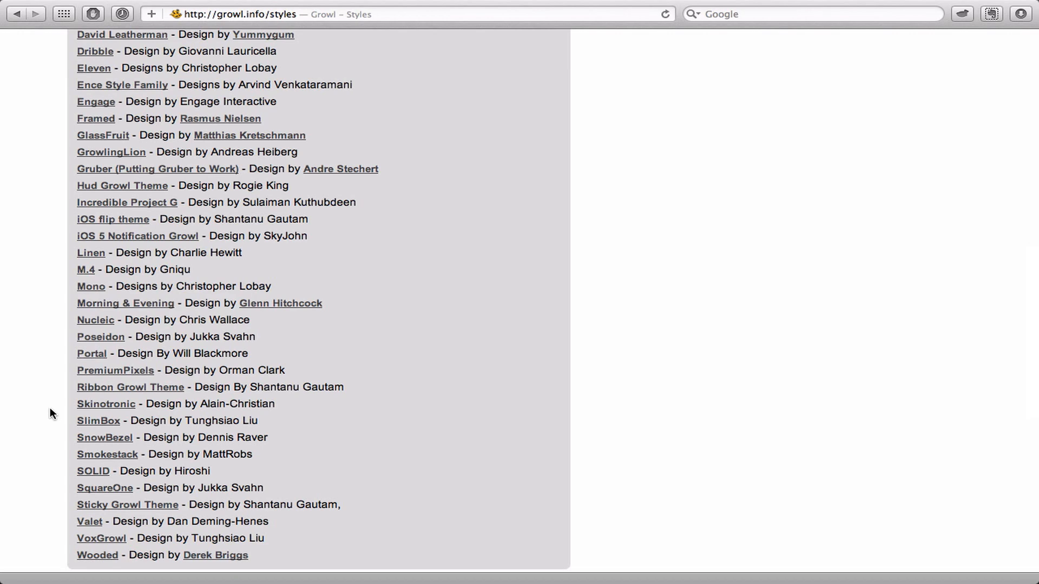
scroll(50, 412, "up", 10)
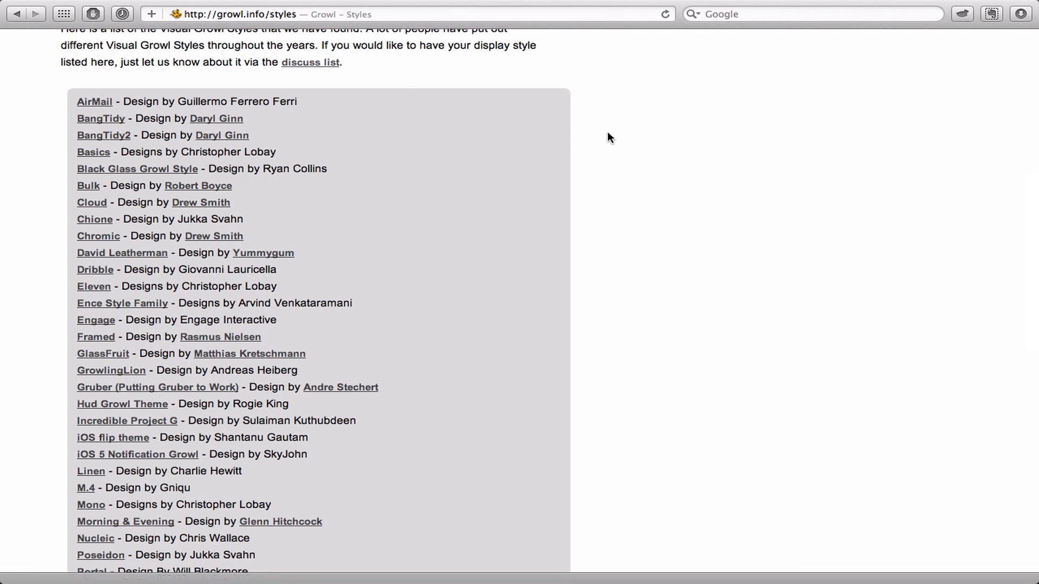
Return to the Growl preferences, set the default notification style to Mountain Lion Modified, and dismiss its preview notification.
key("ctrl+Left")
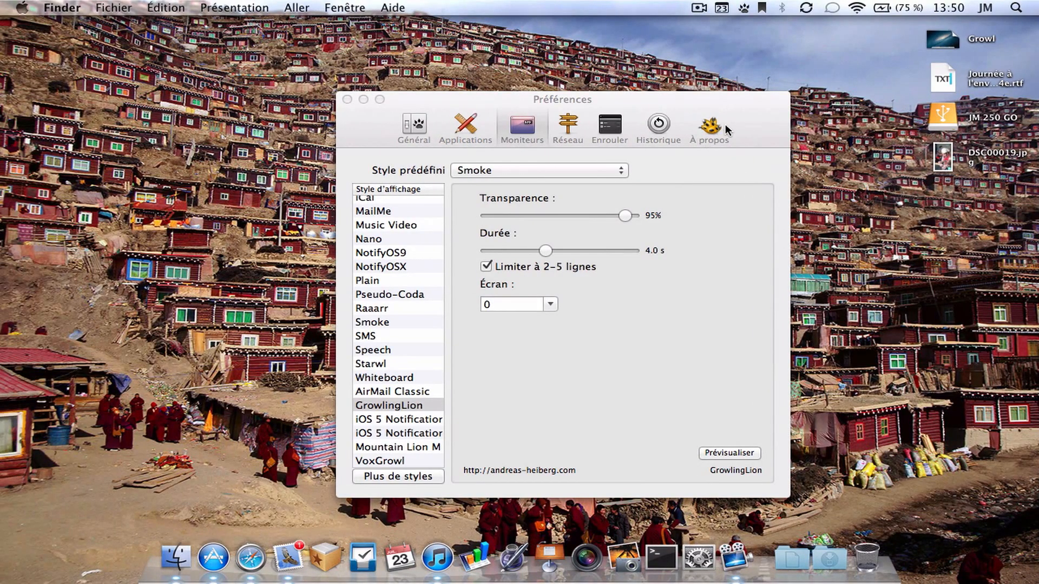
left_click(747, 127)
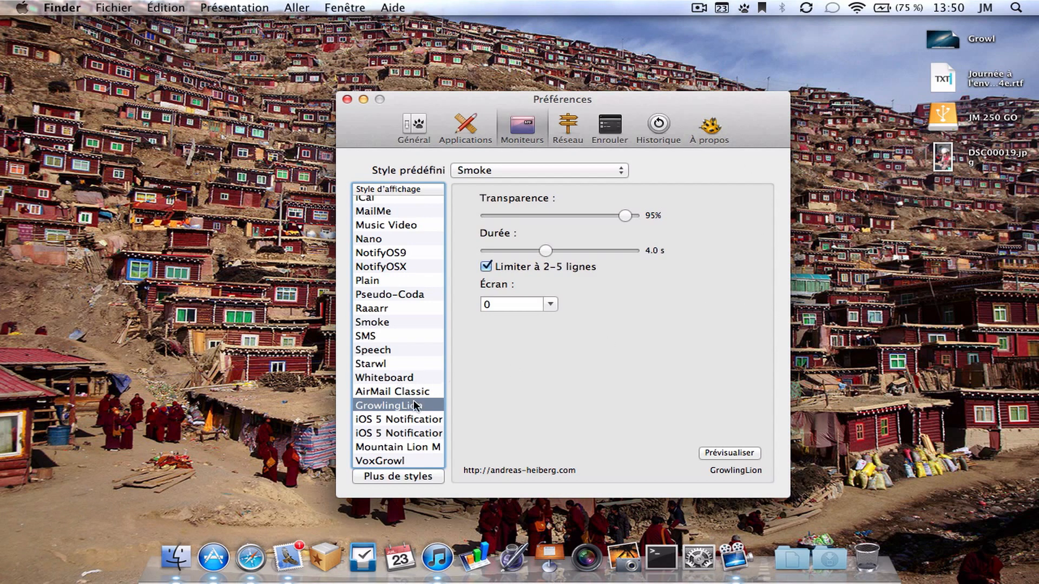
scroll(414, 400, "down", 3)
left_click(579, 169)
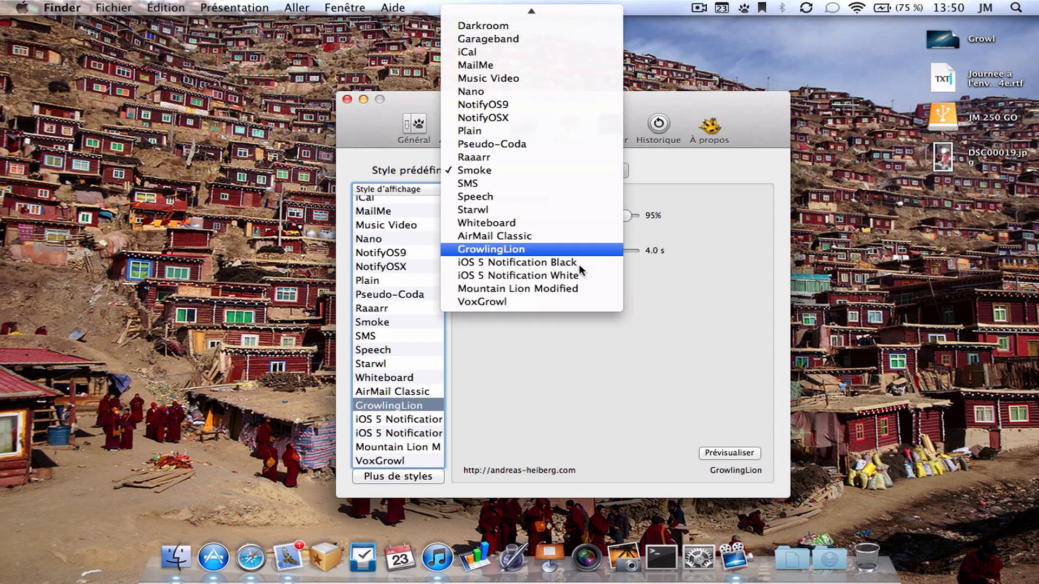
left_click(584, 289)
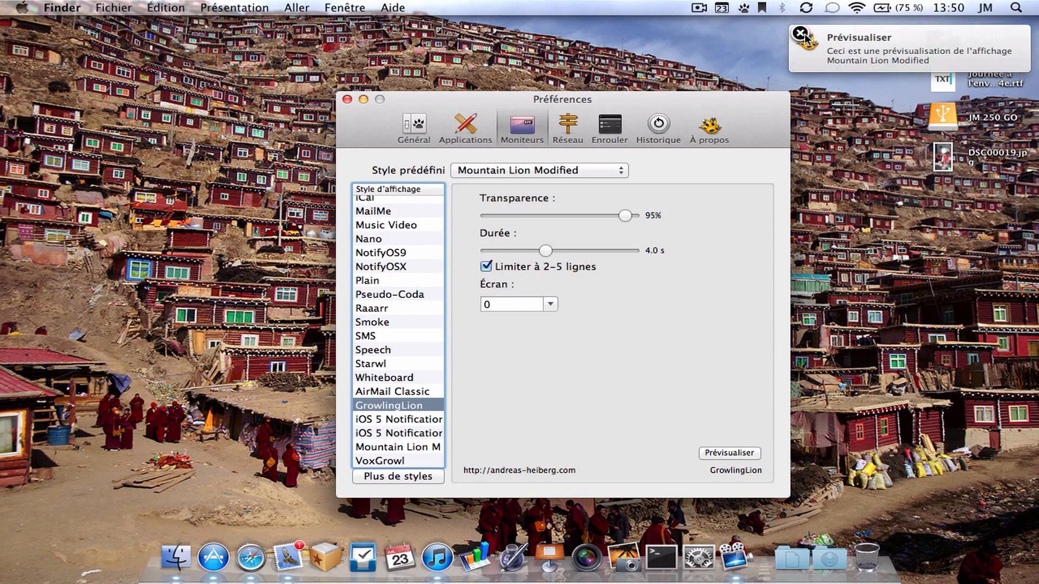
left_click(803, 34)
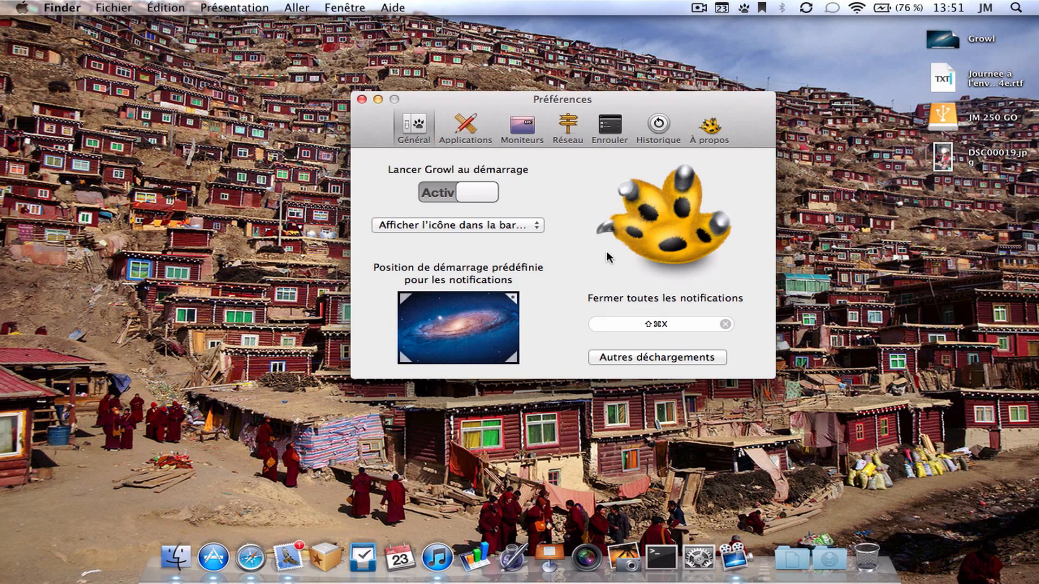
Review Skype's notification settings and look through the list of applications registered with Growl.
left_click(466, 125)
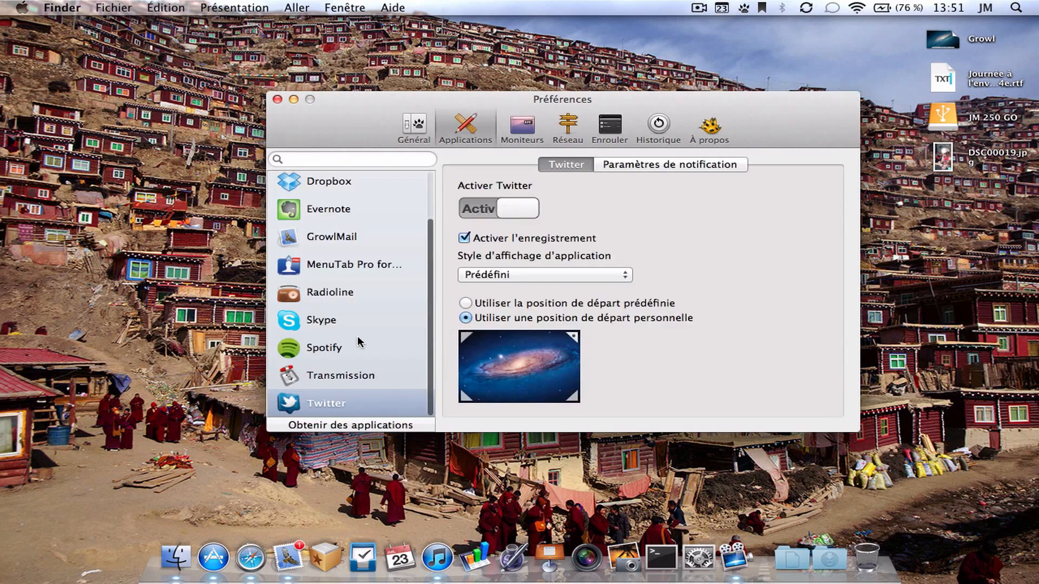
left_click(346, 322)
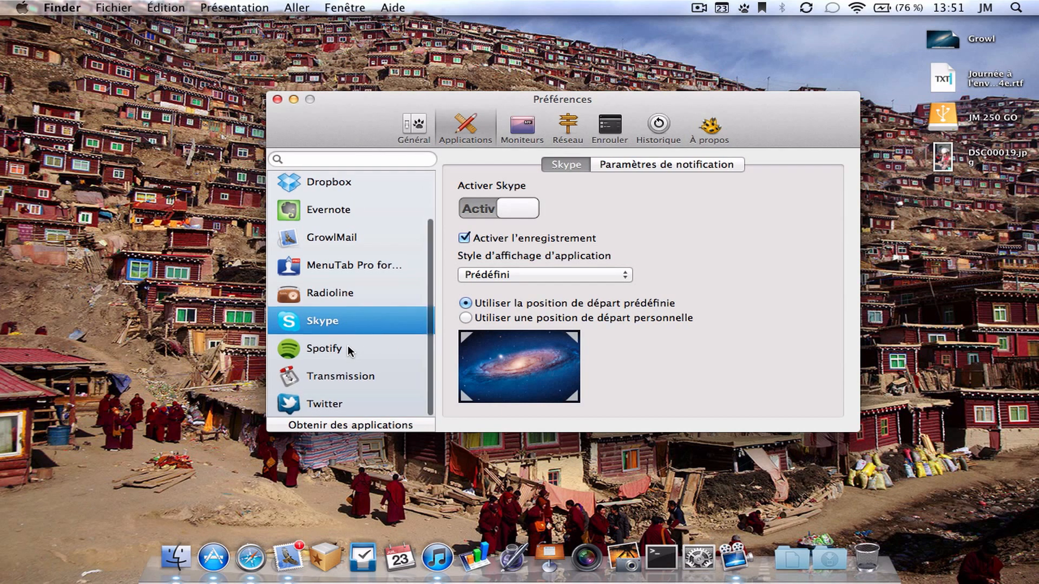
scroll(373, 321, "up", 1)
scroll(373, 319, "up", 3)
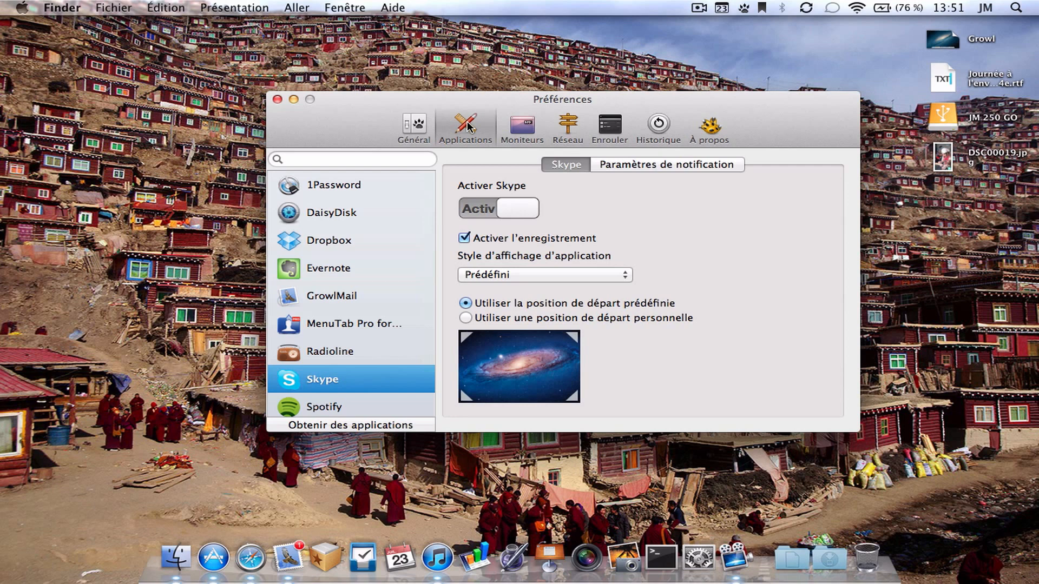
Show the Growl version information and development team credits again.
left_click(714, 139)
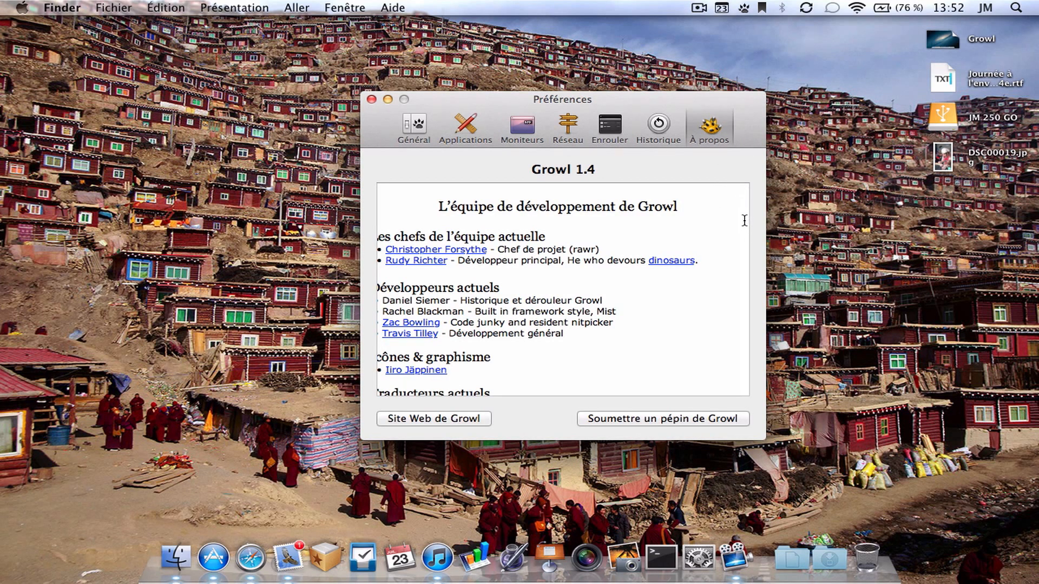
scroll(744, 220, "down", 2)
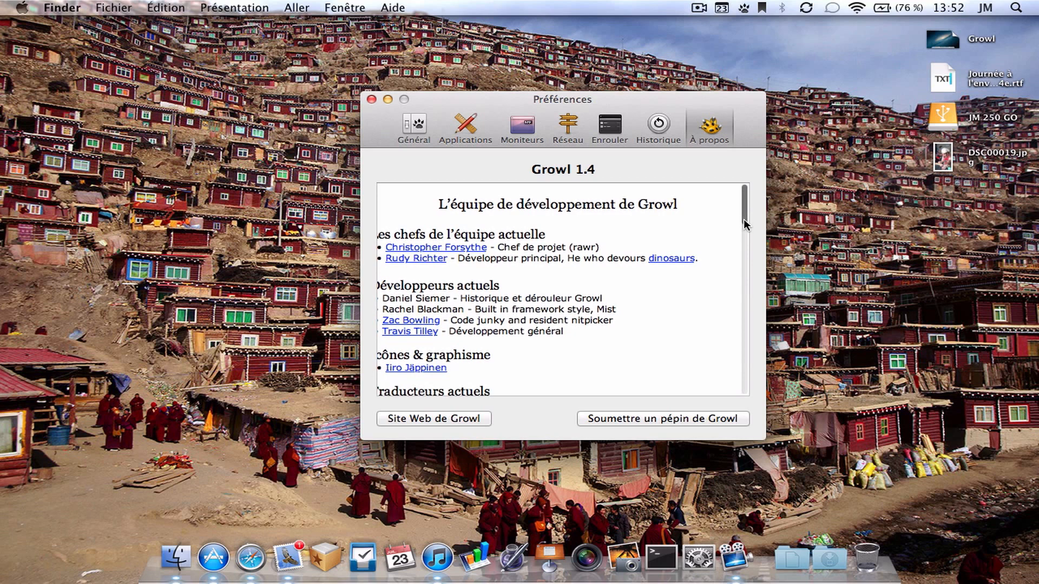
scroll(744, 224, "up", 2)
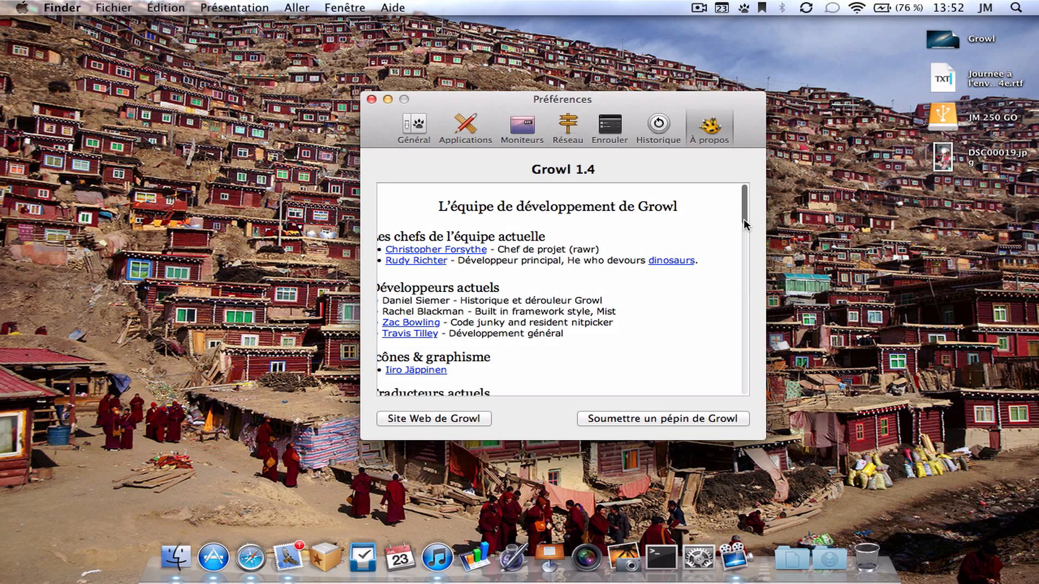
Return to the general settings, shift the preferences window slightly sideways, and display the application settings for GrowlMail.
left_click(413, 132)
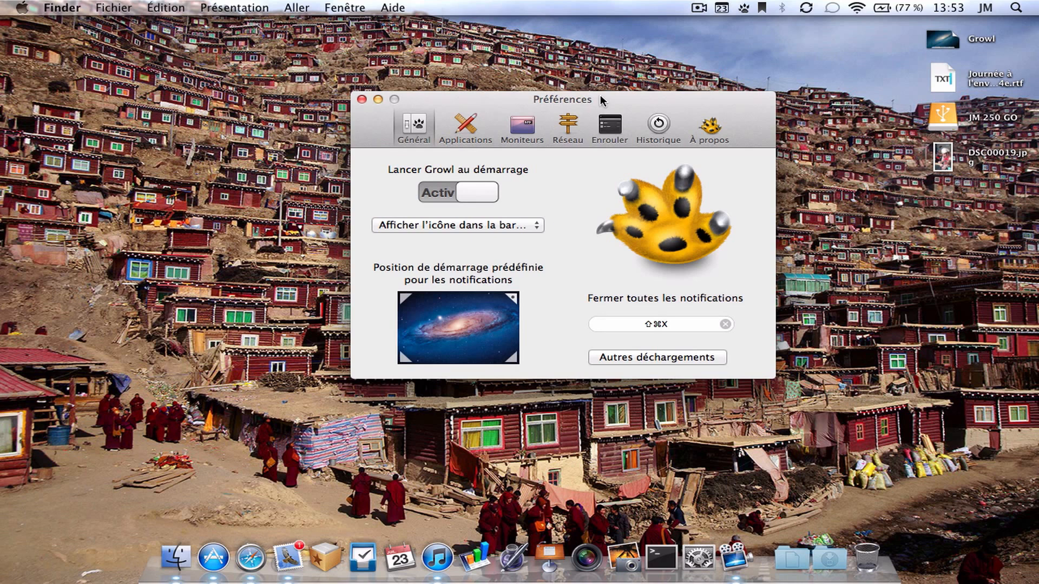
left_click_drag(588, 96, 563, 97)
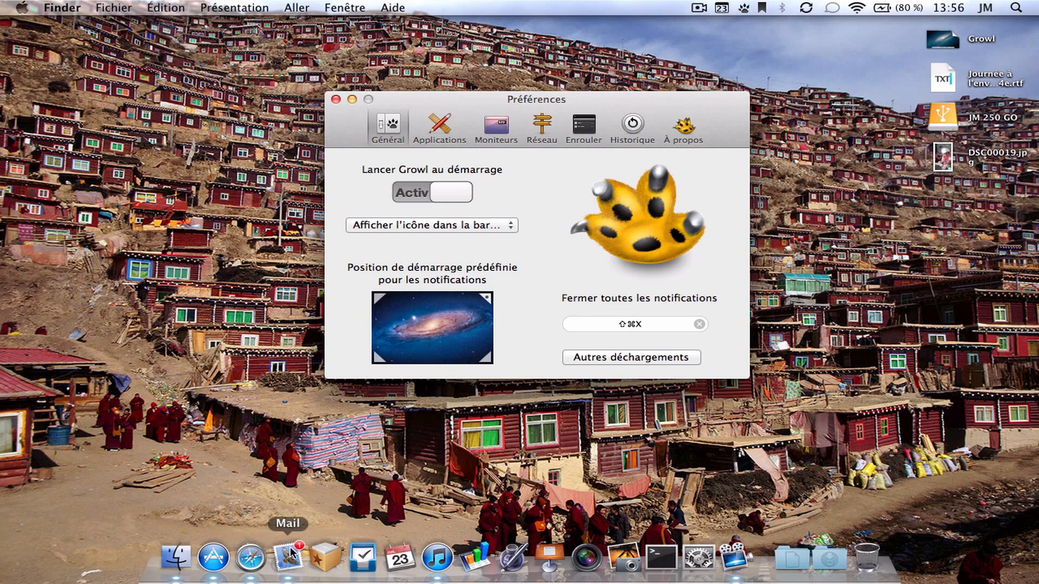
left_click(440, 127)
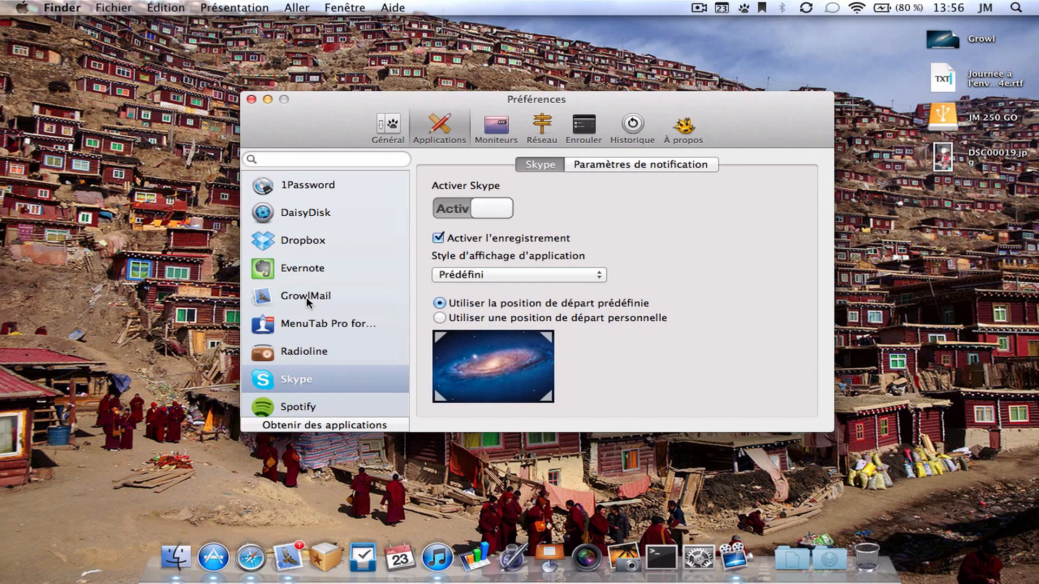
left_click(310, 298)
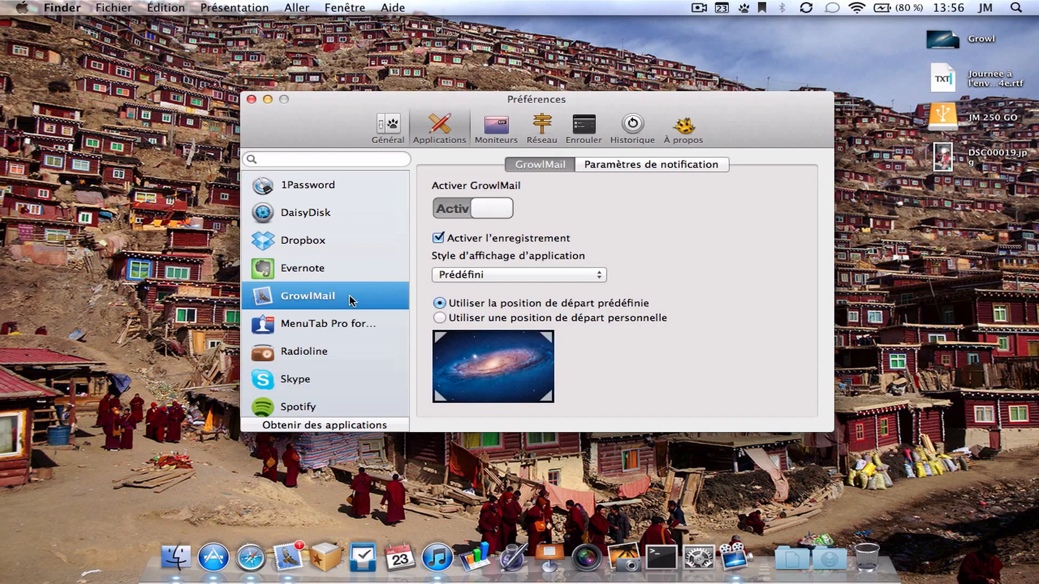